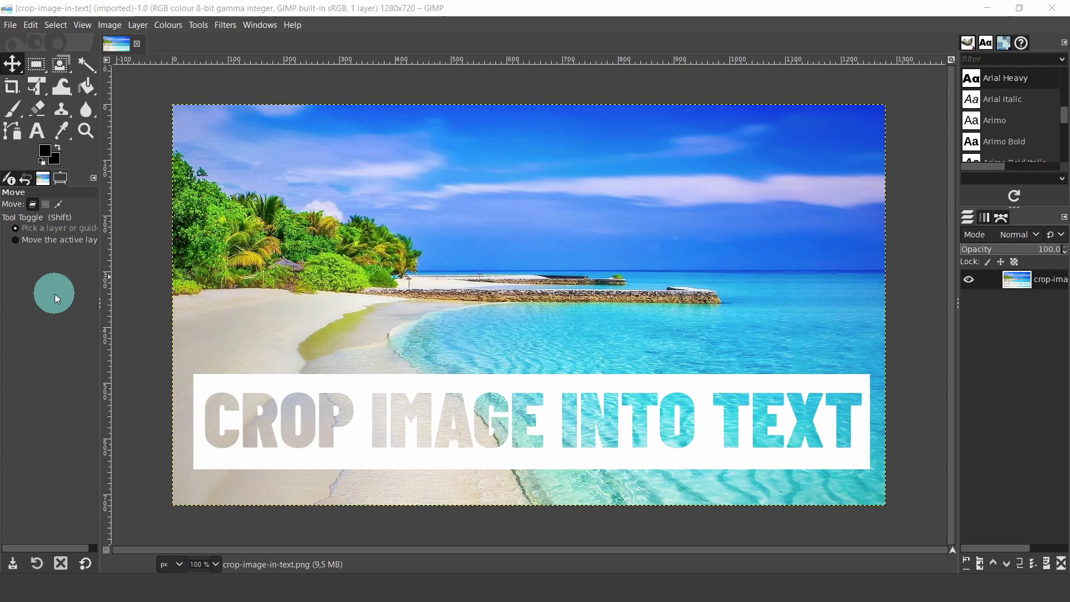
# Start a new 1280×720 image with Fill with set to Transparency in Advanced Options.
pyautogui.click(11, 26)
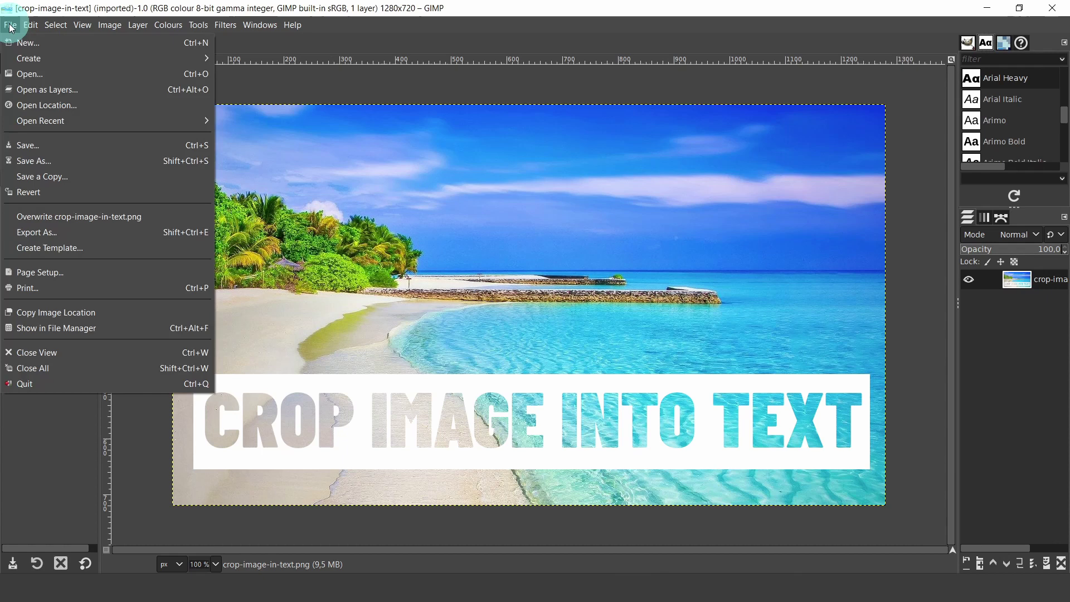
pyautogui.click(23, 42)
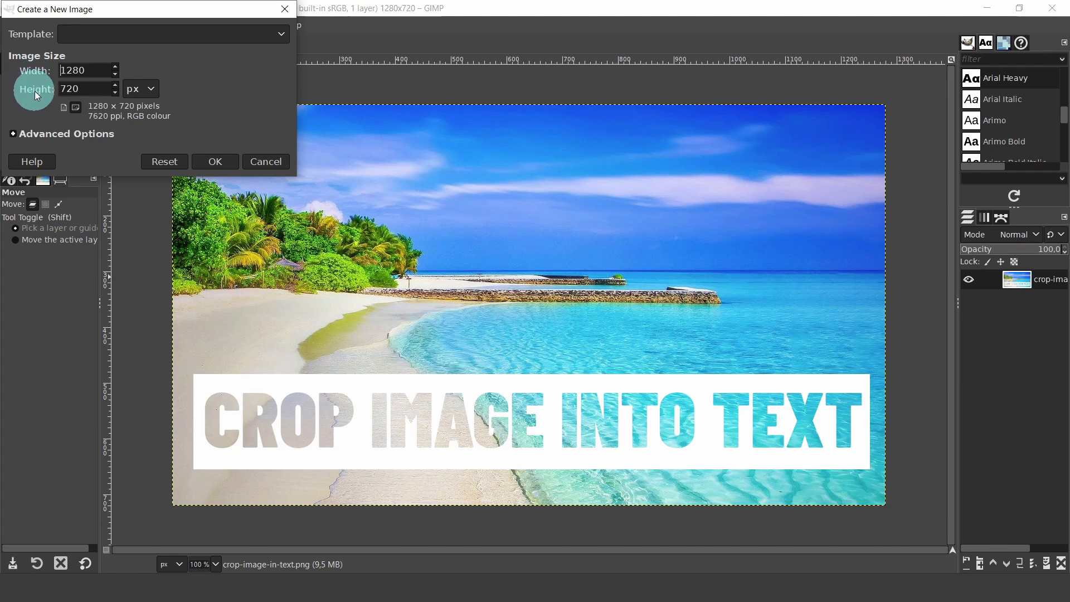
pyautogui.click(56, 136)
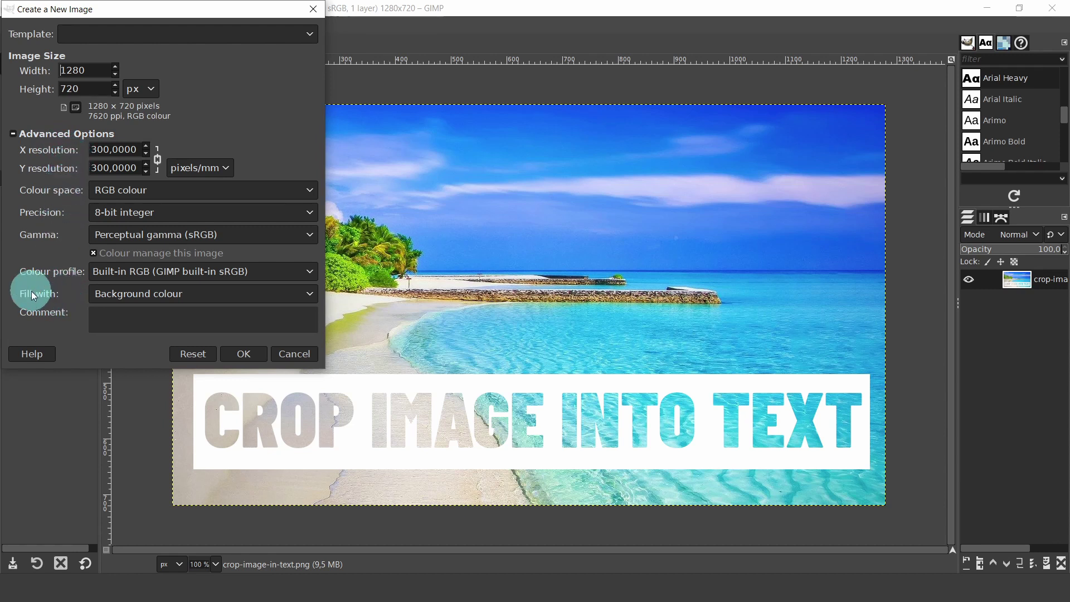
pyautogui.click(308, 294)
pyautogui.click(137, 357)
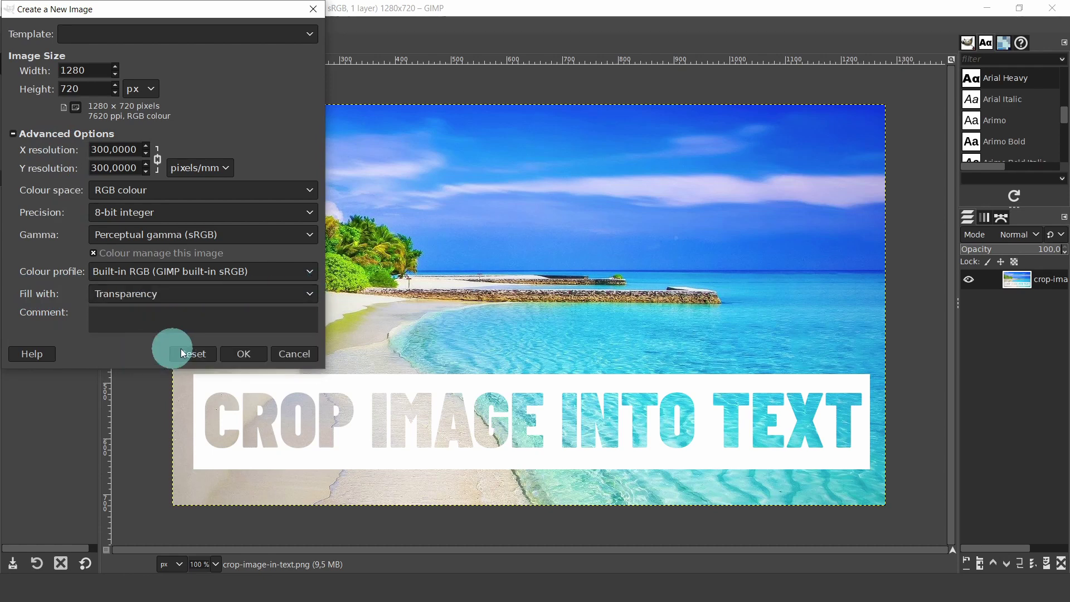
# Create the transparent image and bring beach.jpg into it with Open as Layers.
pyautogui.click(243, 353)
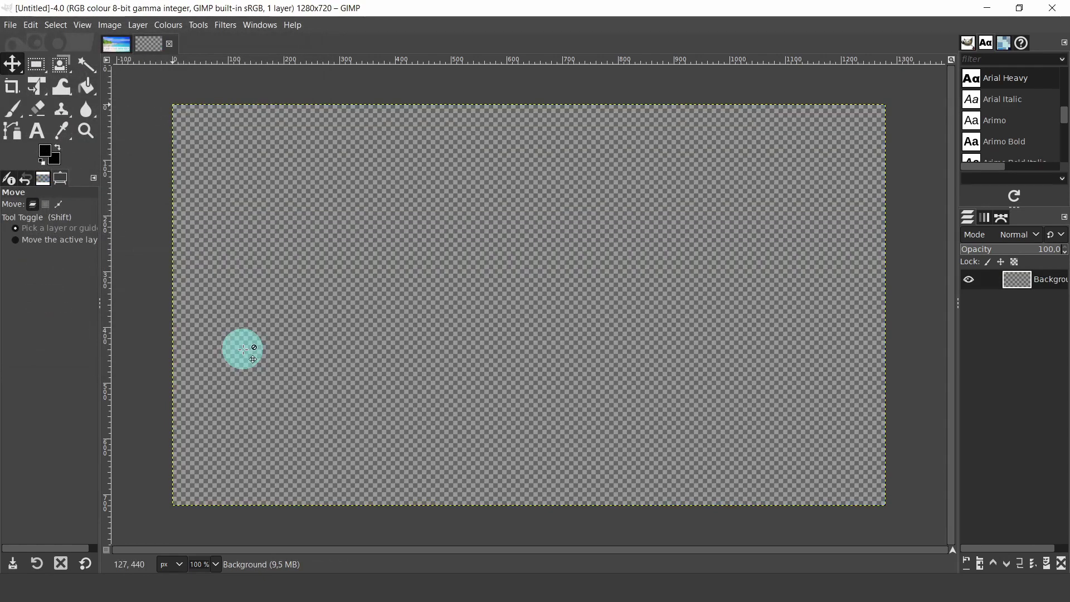
pyautogui.click(10, 26)
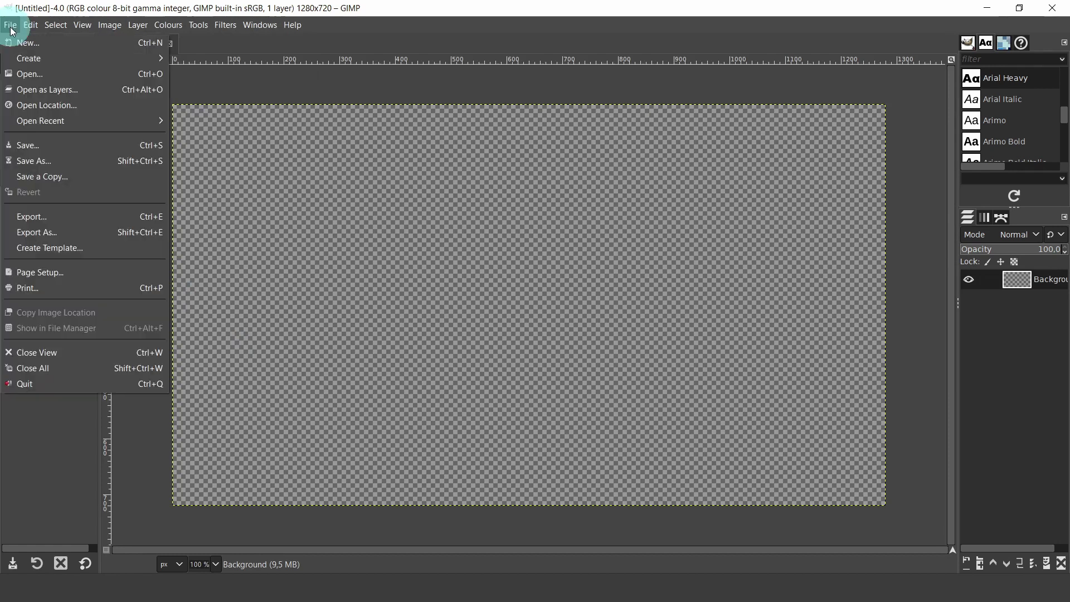
pyautogui.click(49, 89)
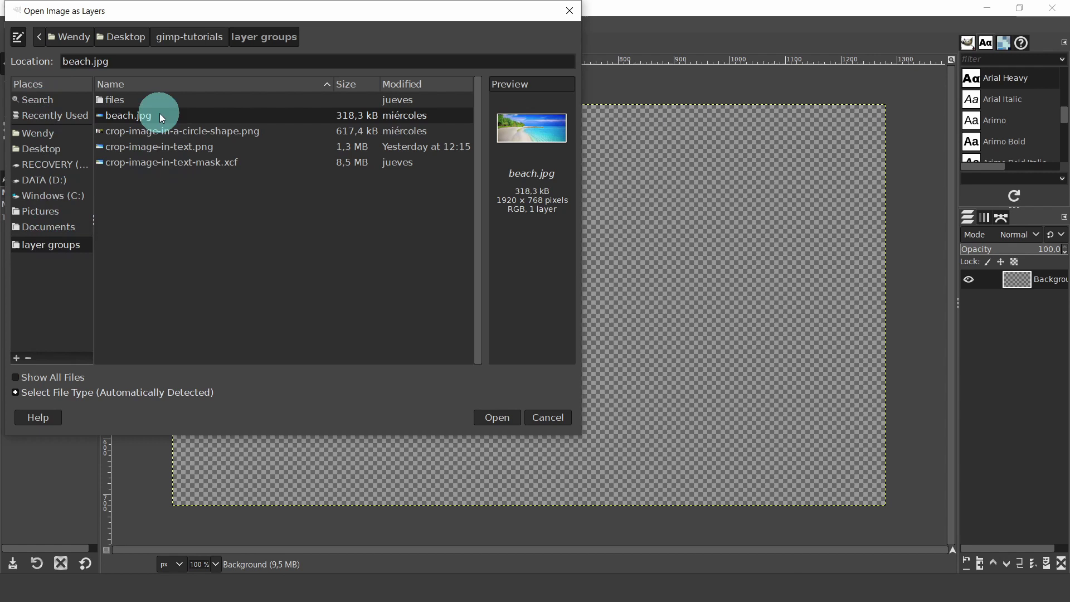
pyautogui.click(497, 417)
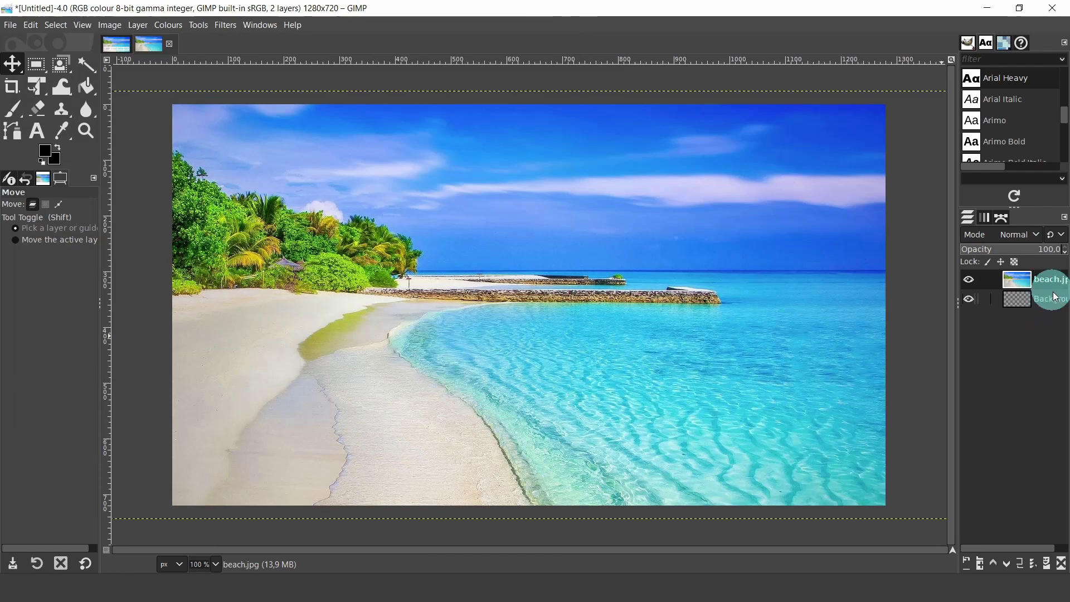
# Set the Layers preview size to Enormous and widen the dock so layer names show.
pyautogui.click(1065, 220)
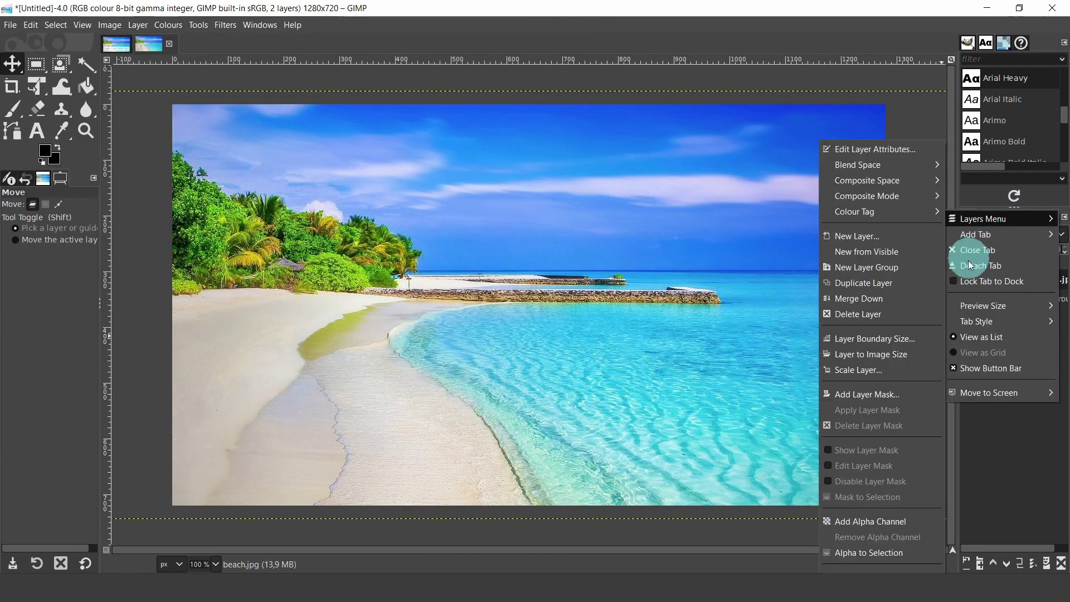
pyautogui.moveTo(970, 305)
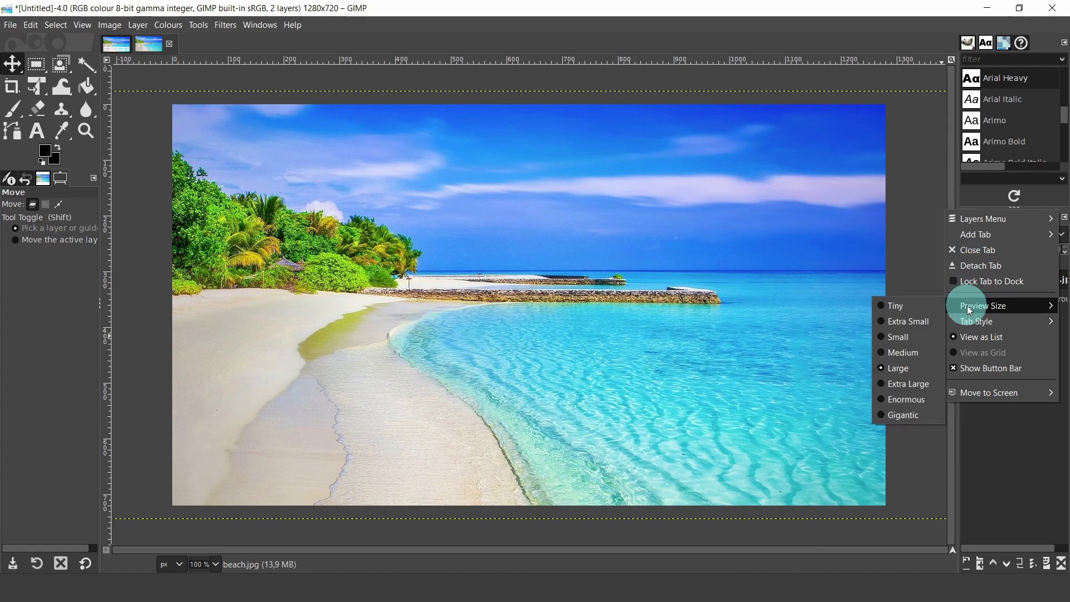
pyautogui.click(891, 399)
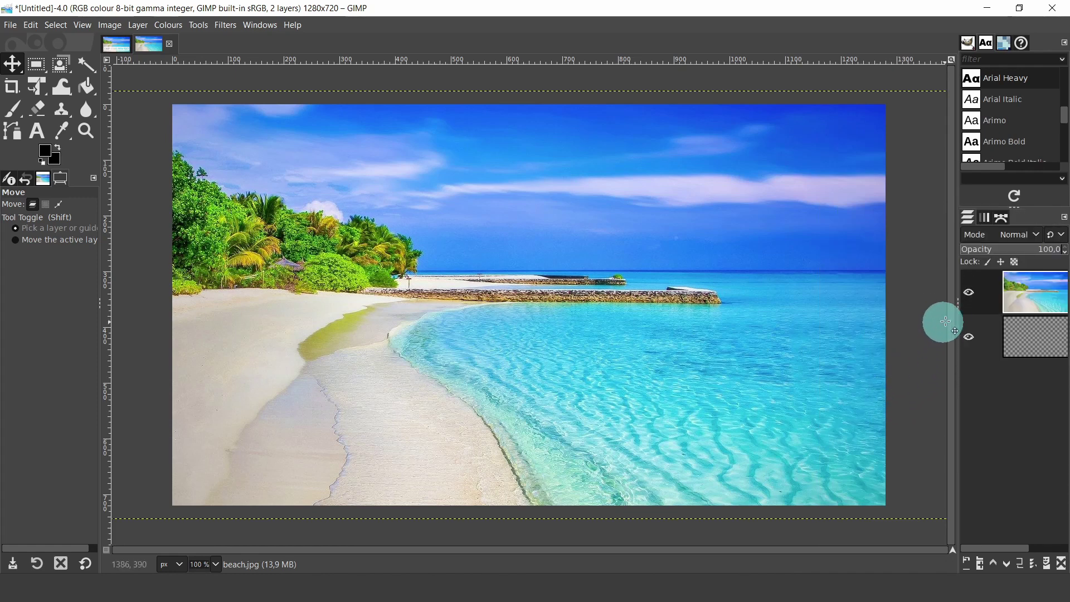
pyautogui.moveTo(954, 306); pyautogui.dragTo(880, 333)
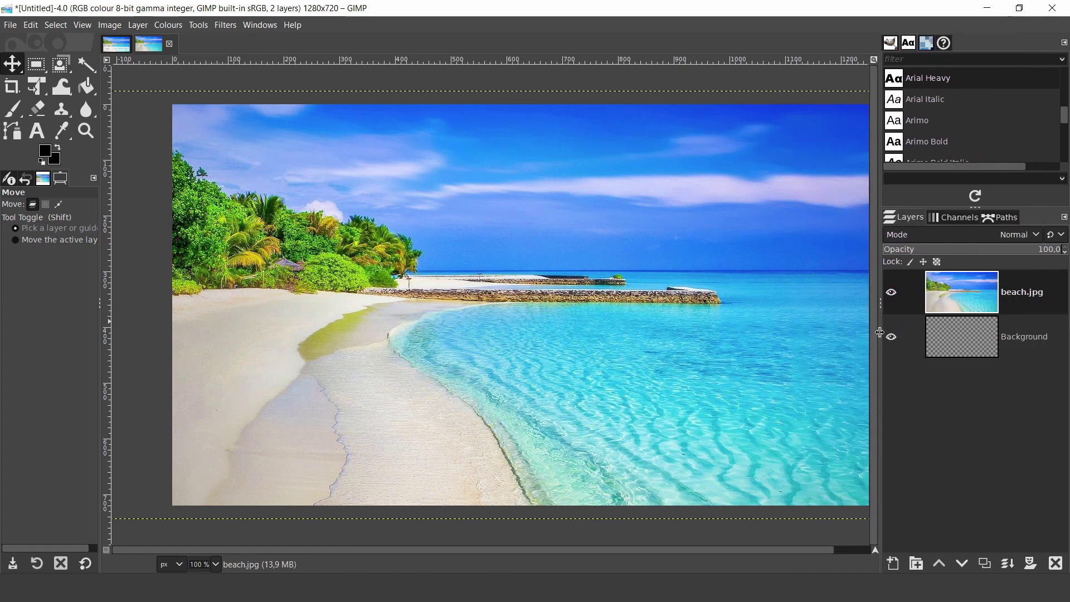
pyautogui.moveTo(821, 550); pyautogui.dragTo(854, 549)
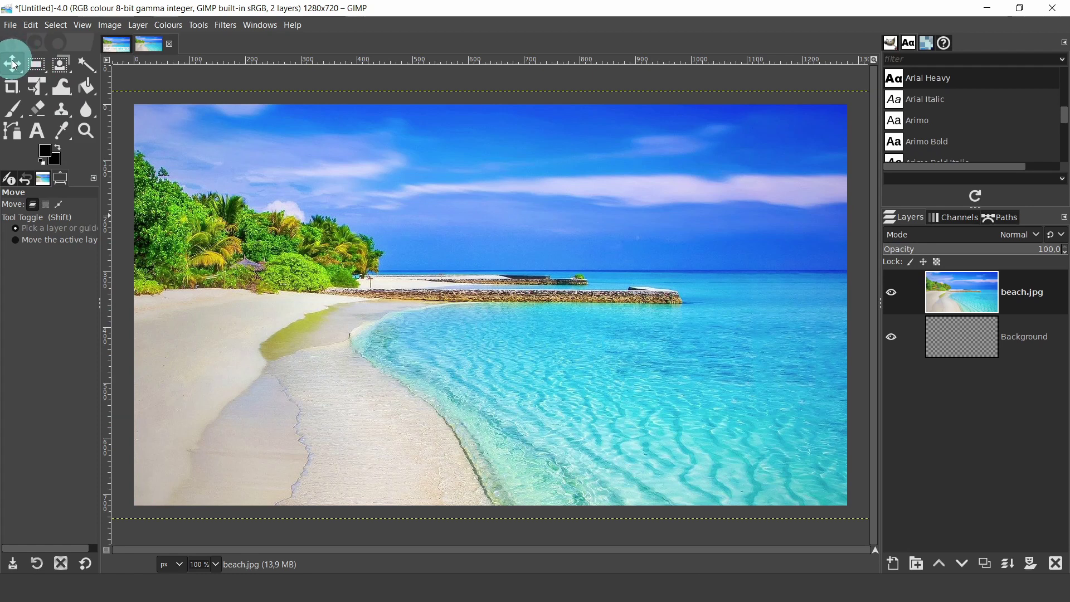
# Shift the beach photo right and fit the beach.jpg layer to the image size.
pyautogui.moveTo(378, 356); pyautogui.dragTo(333, 355)
pyautogui.click(552, 509)
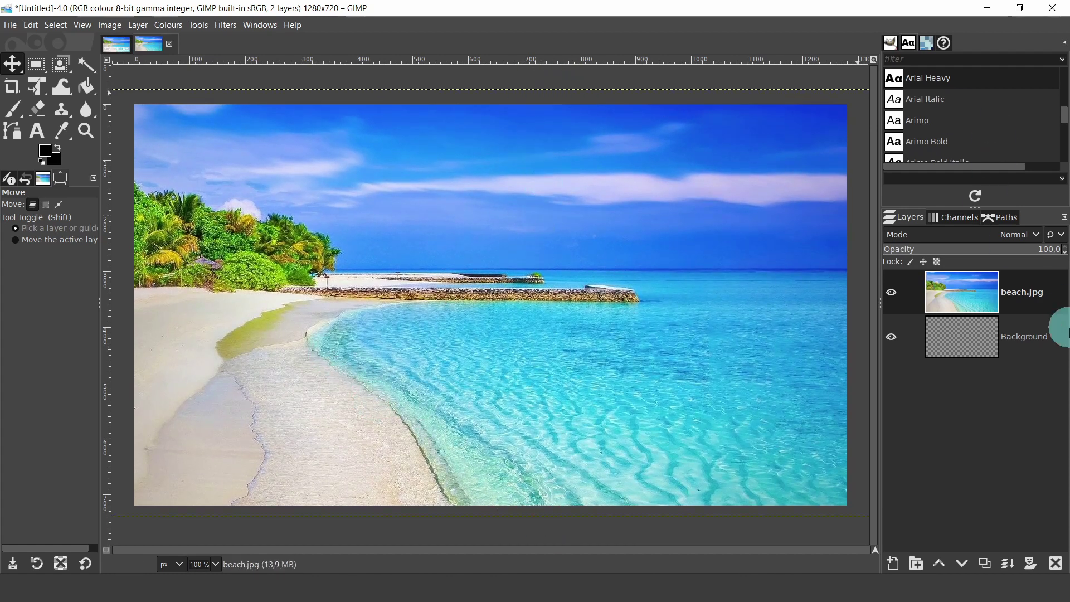
pyautogui.rightClick(1022, 302)
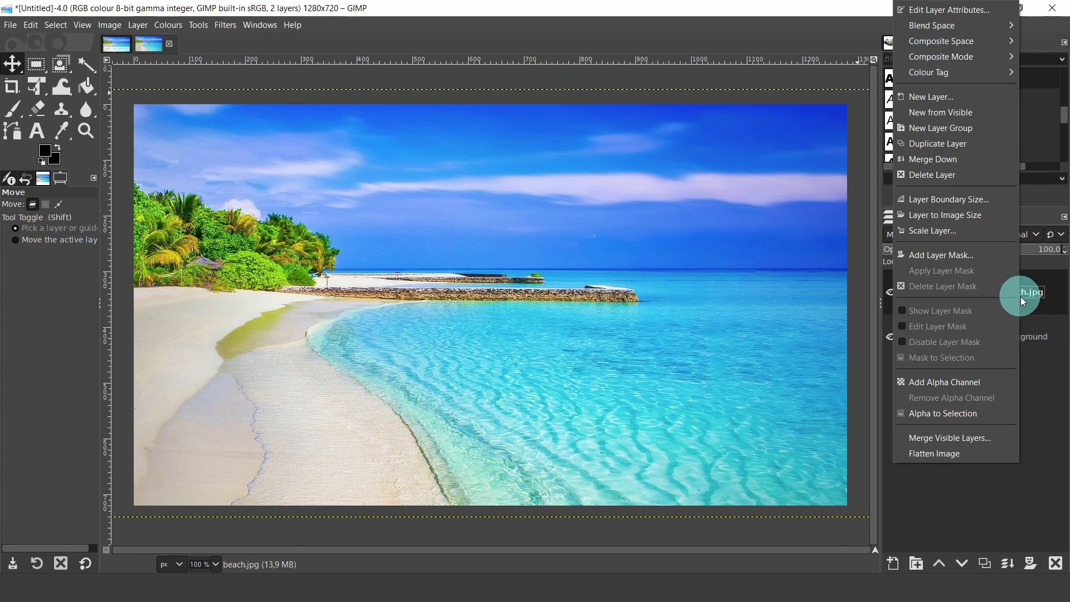
pyautogui.click(943, 216)
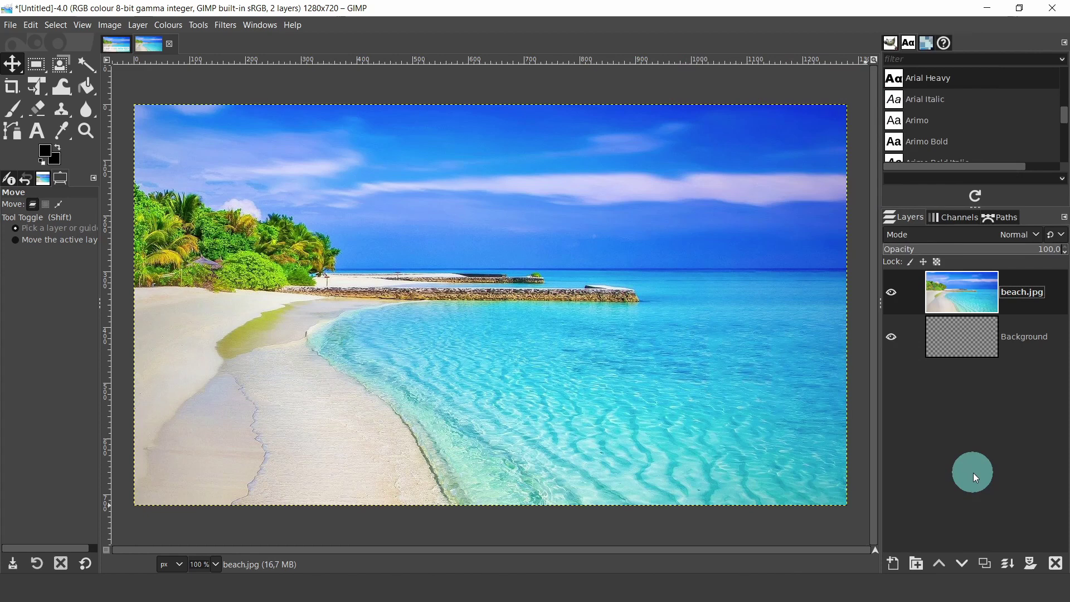
# Duplicate the beach.jpg layer and rename the copy 'beach group'.
pyautogui.rightClick(927, 298)
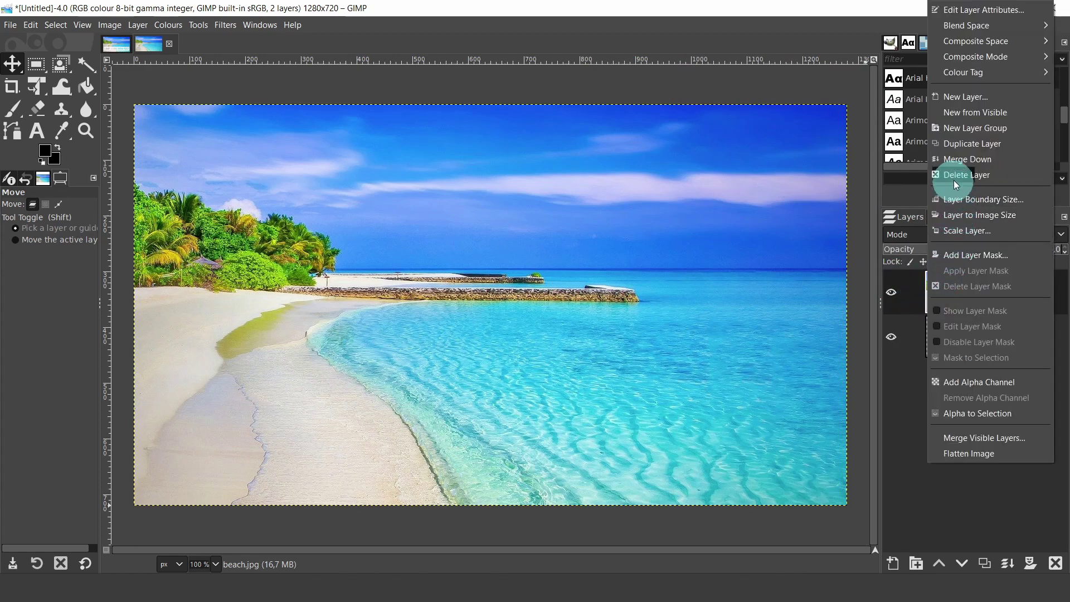
pyautogui.click(962, 144)
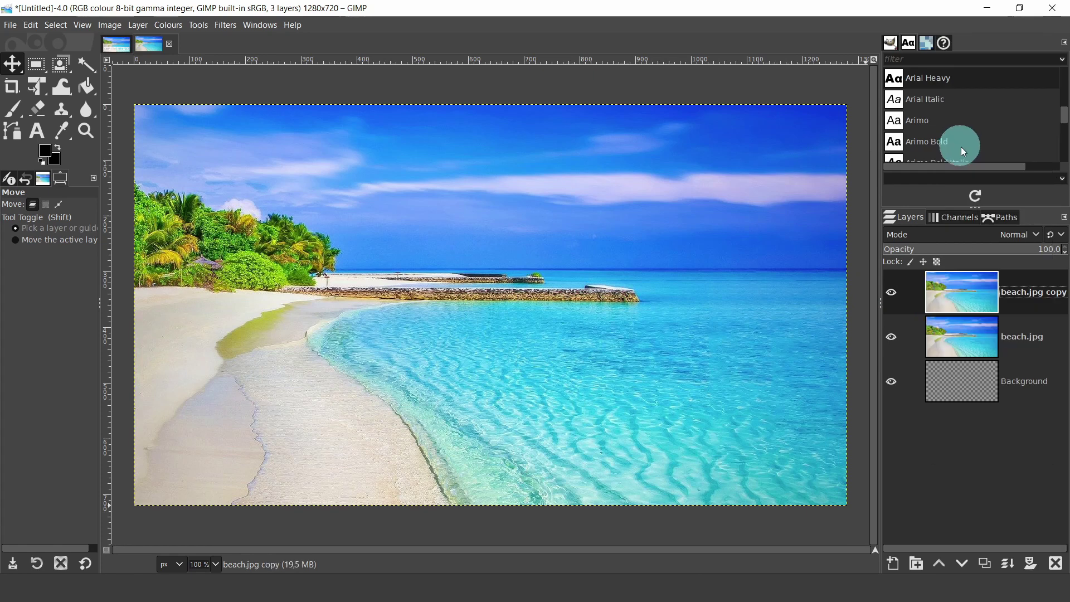
pyautogui.doubleClick(1012, 296)
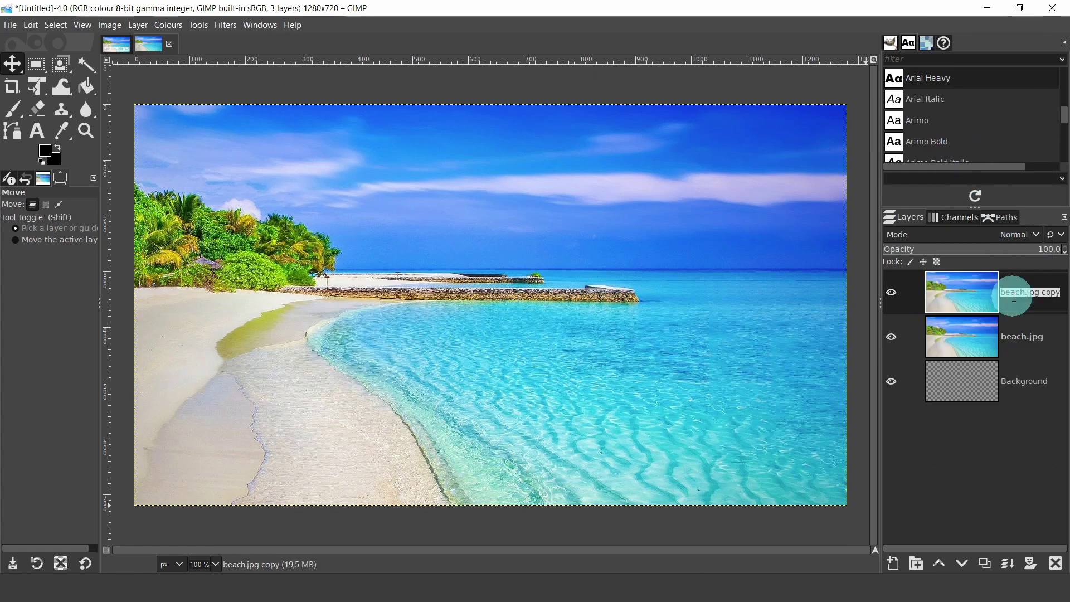
pyautogui.write('beach group')
pyautogui.press('Return')
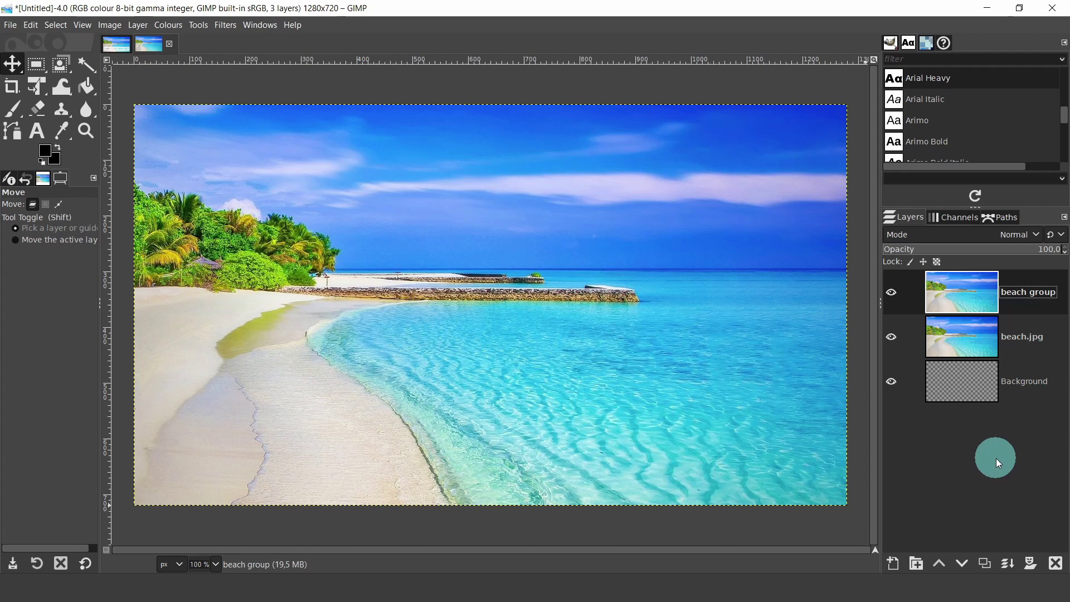
# Select the Text tool and pull the Fonts list out into a larger floating window.
pyautogui.click(37, 131)
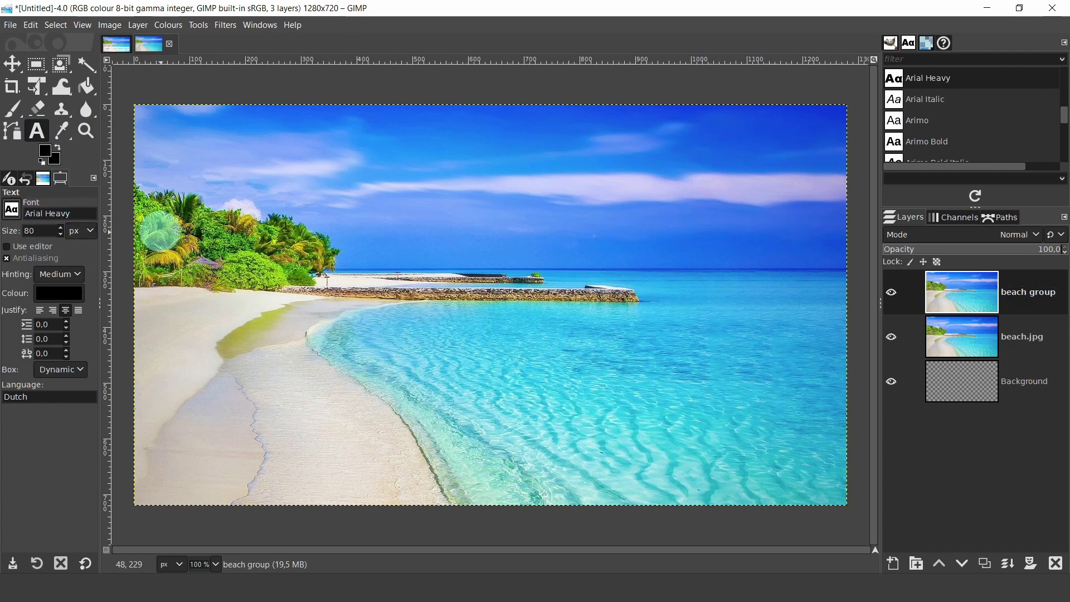
pyautogui.moveTo(912, 56)
pyautogui.mouseDown()
pyautogui.moveTo(914, 45)
pyautogui.moveTo(909, 78)
pyautogui.moveTo(676, 126)
pyautogui.moveTo(676, 106)
pyautogui.mouseUp()
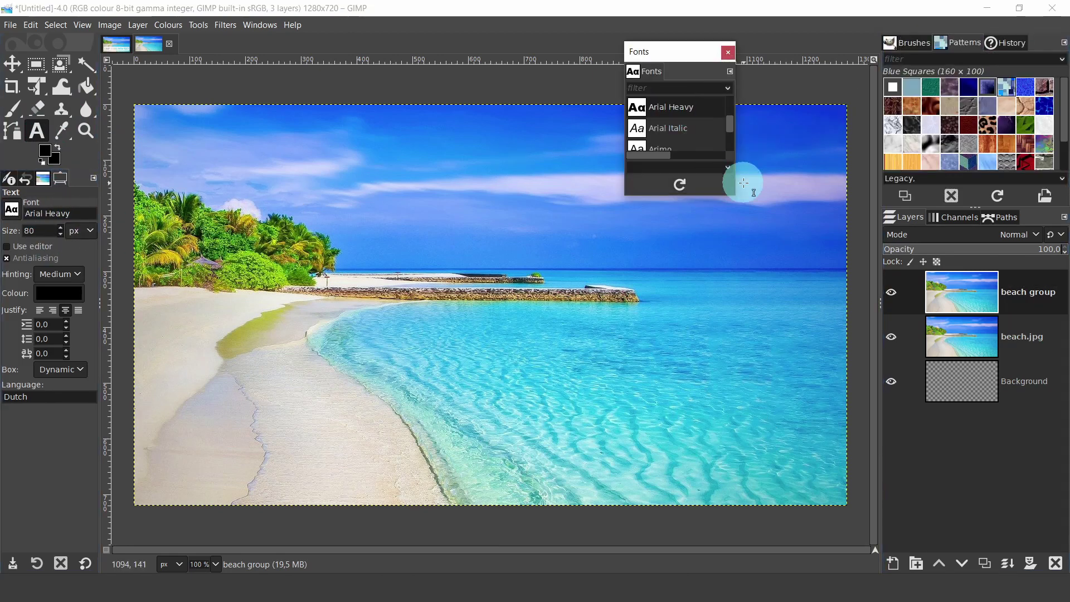
pyautogui.moveTo(745, 160); pyautogui.dragTo(839, 161)
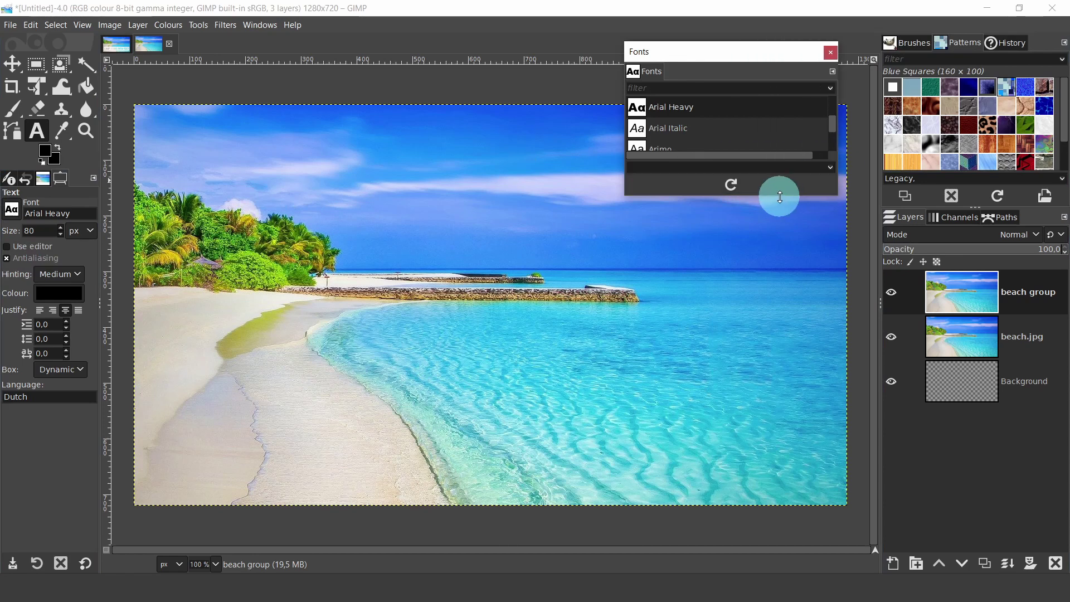
pyautogui.moveTo(776, 196); pyautogui.dragTo(825, 419)
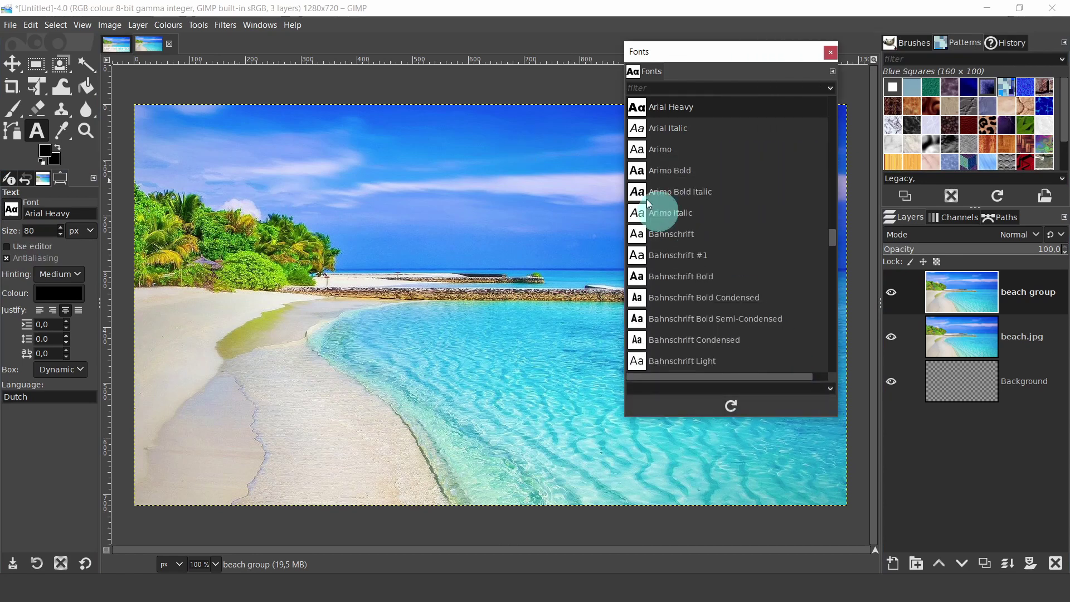
pyautogui.click(260, 27)
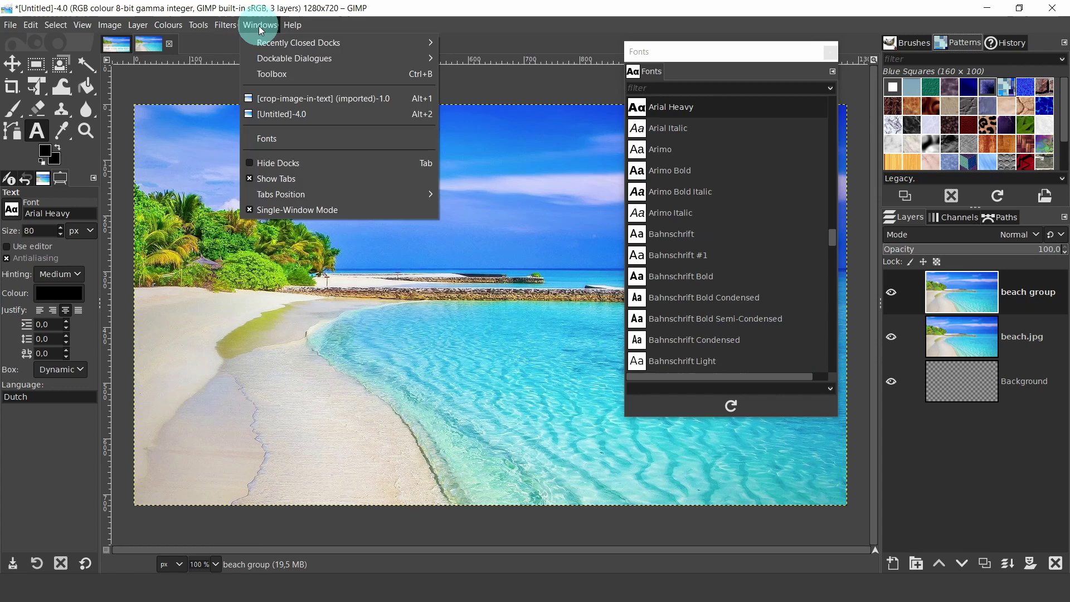
pyautogui.moveTo(262, 60)
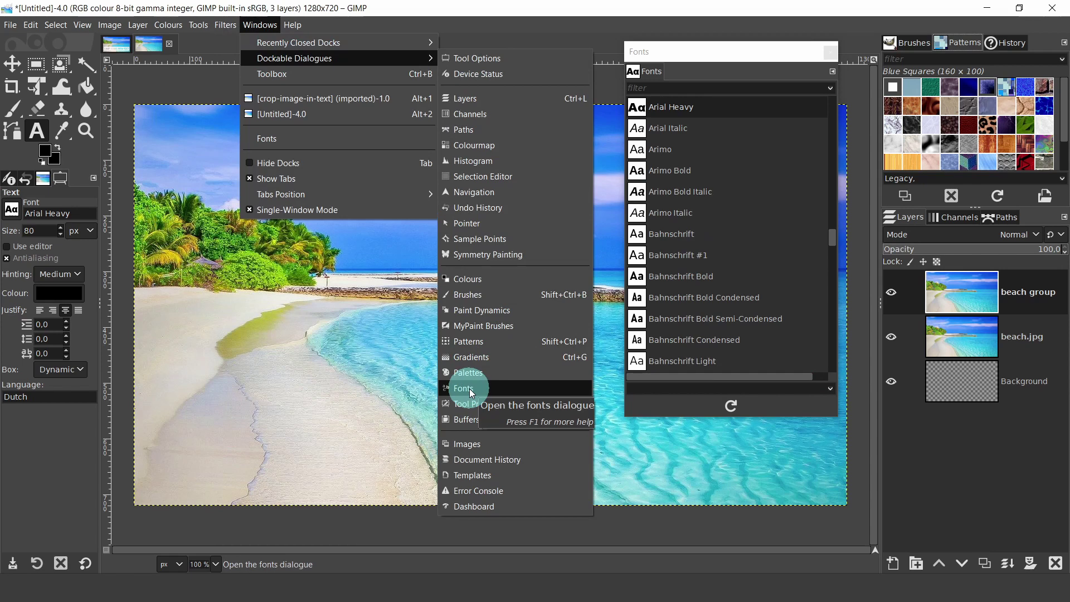
pyautogui.click(613, 382)
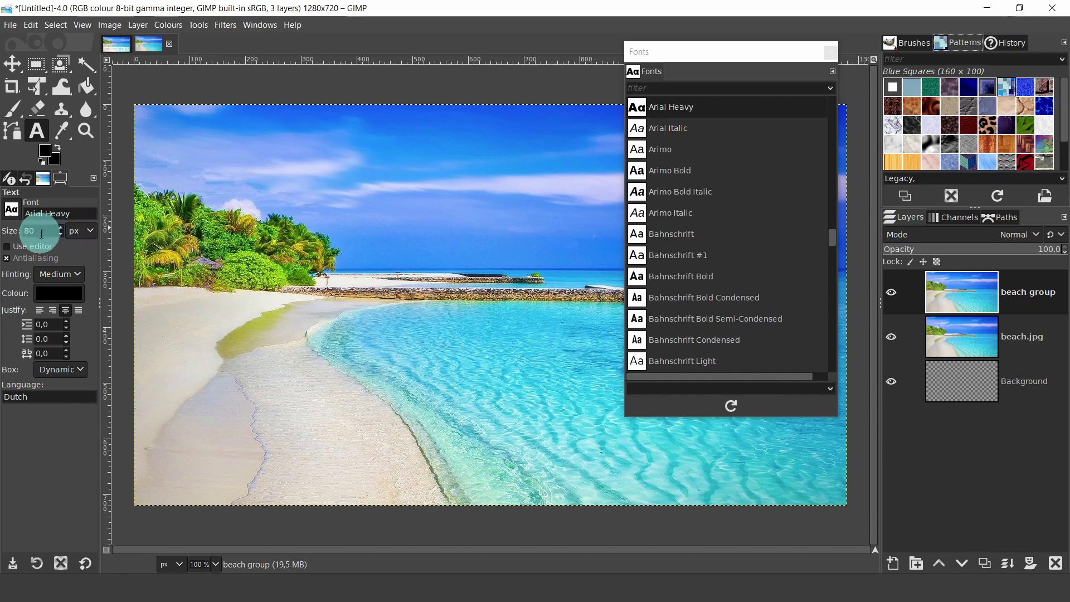
# Set the text size to 80 px and the text colour to black (000000).
pyautogui.doubleClick(29, 230)
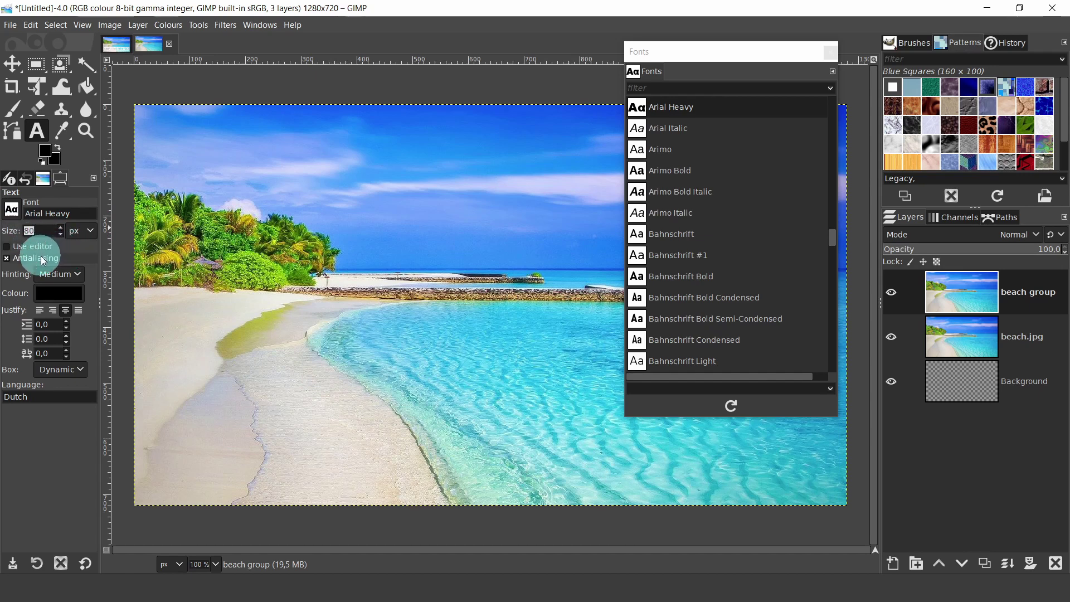
pyautogui.press('Tab')
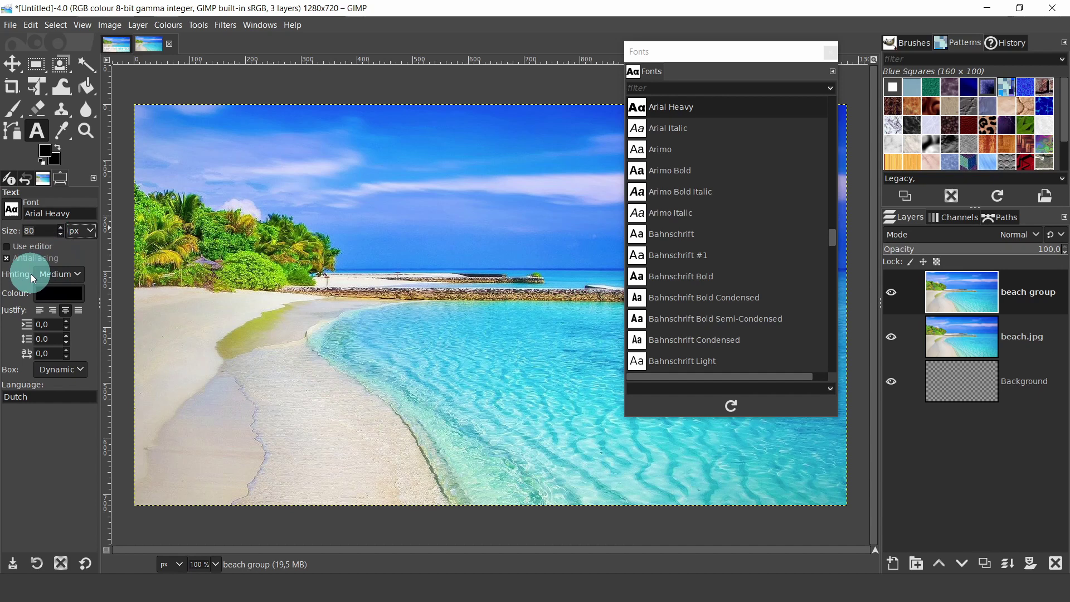
pyautogui.click(56, 293)
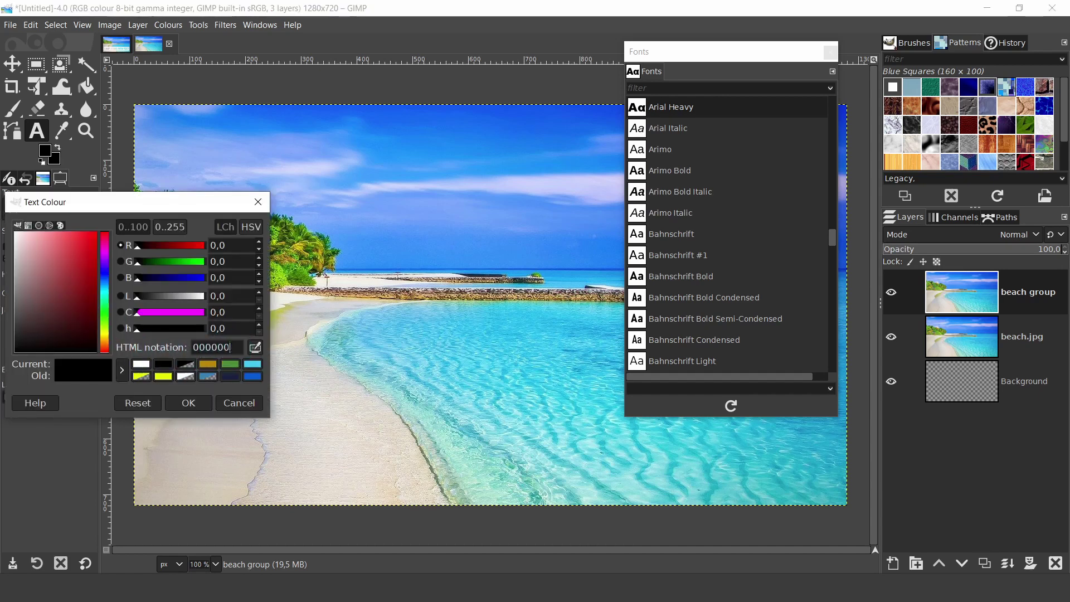
pyautogui.moveTo(231, 348); pyautogui.dragTo(192, 348)
pyautogui.click(183, 403)
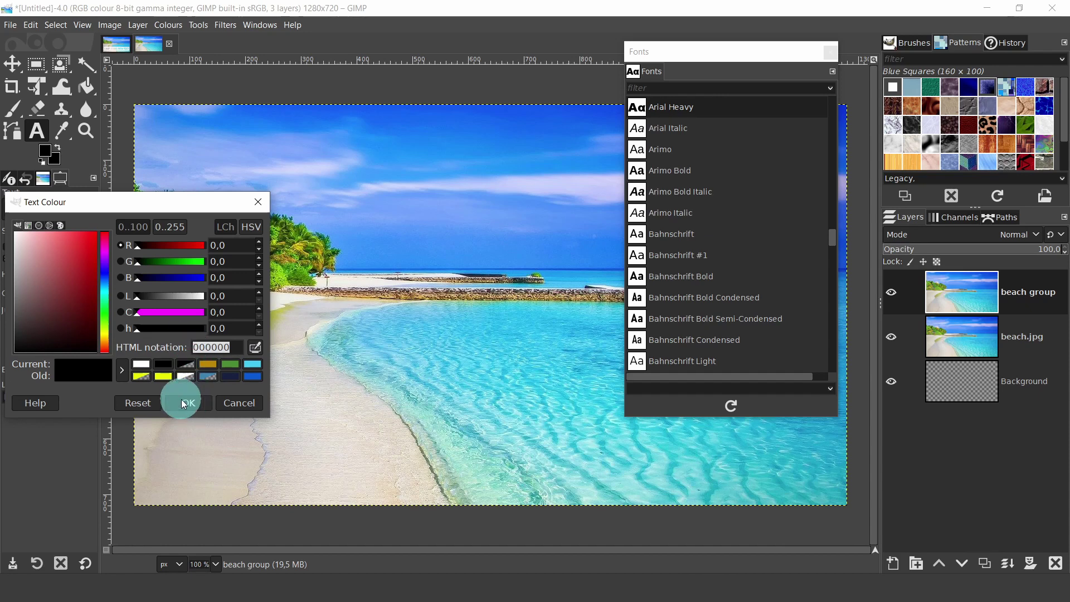
pyautogui.click(184, 403)
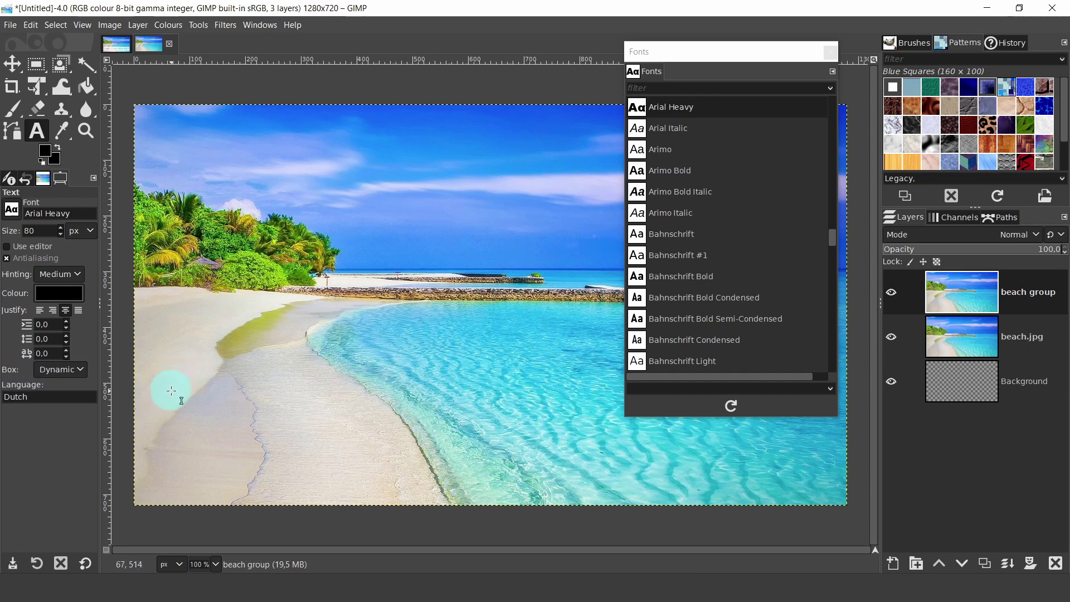
# Paste 'CROP IMAGE INTO TEXT' at the lower left and set it in Barlow Condensed, Heavy Condensed.
pyautogui.click(165, 387)
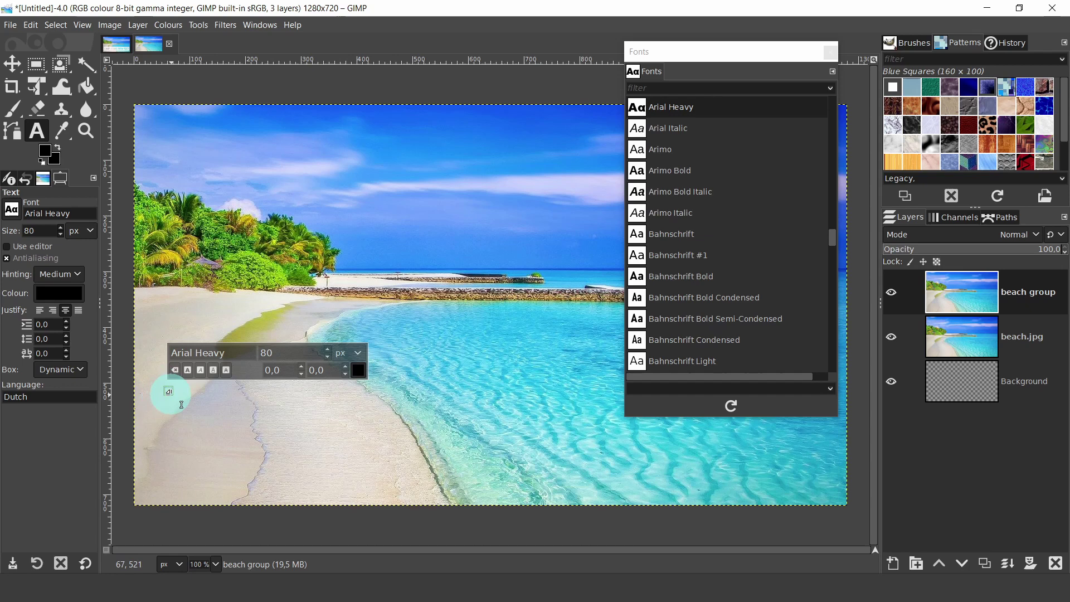
pyautogui.hotkey('ctrl', 'v')
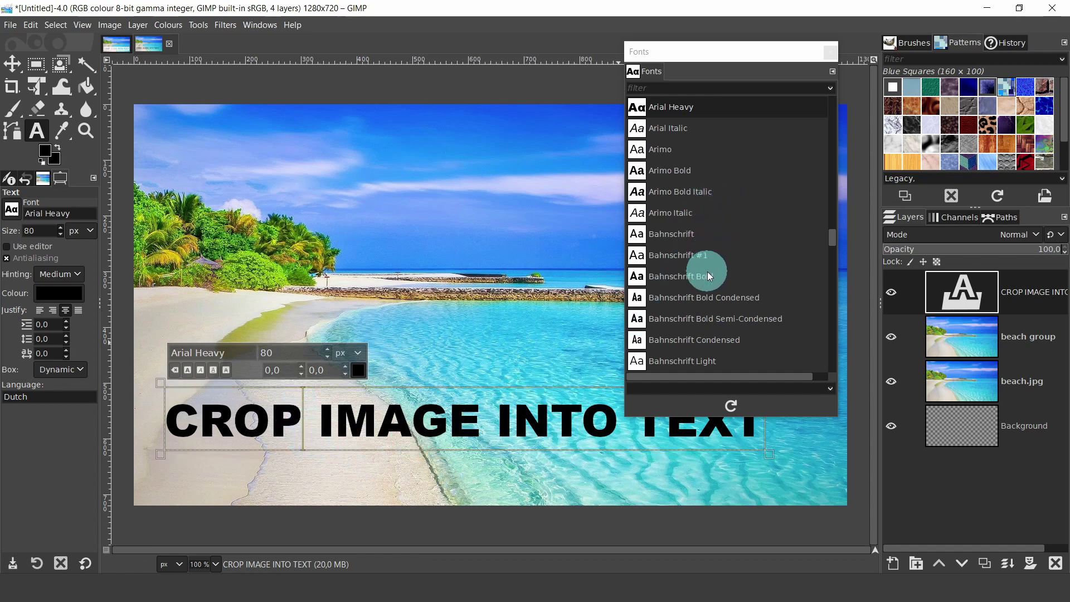
pyautogui.click(680, 171)
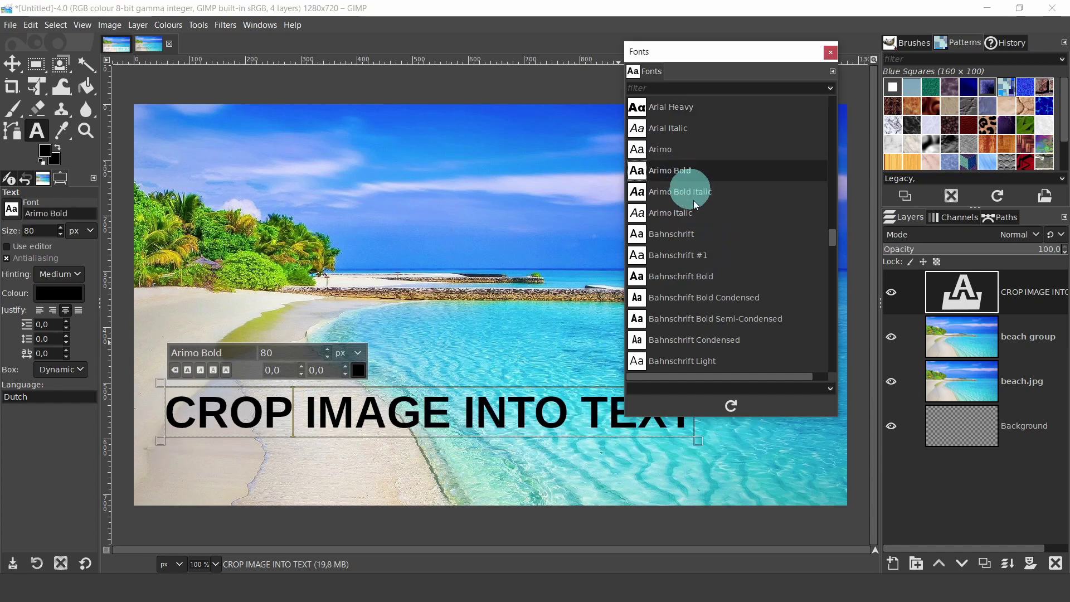
pyautogui.scroll(-2, 705, 245)
pyautogui.click(694, 273)
pyautogui.scroll(-4, 696, 279)
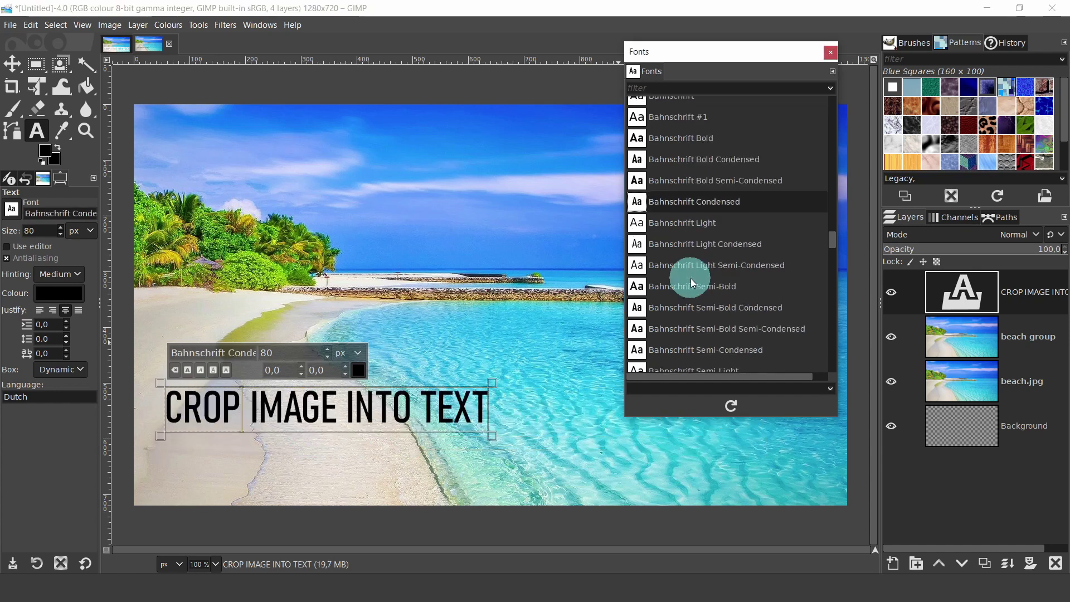
pyautogui.click(705, 343)
pyautogui.scroll(-4, 710, 326)
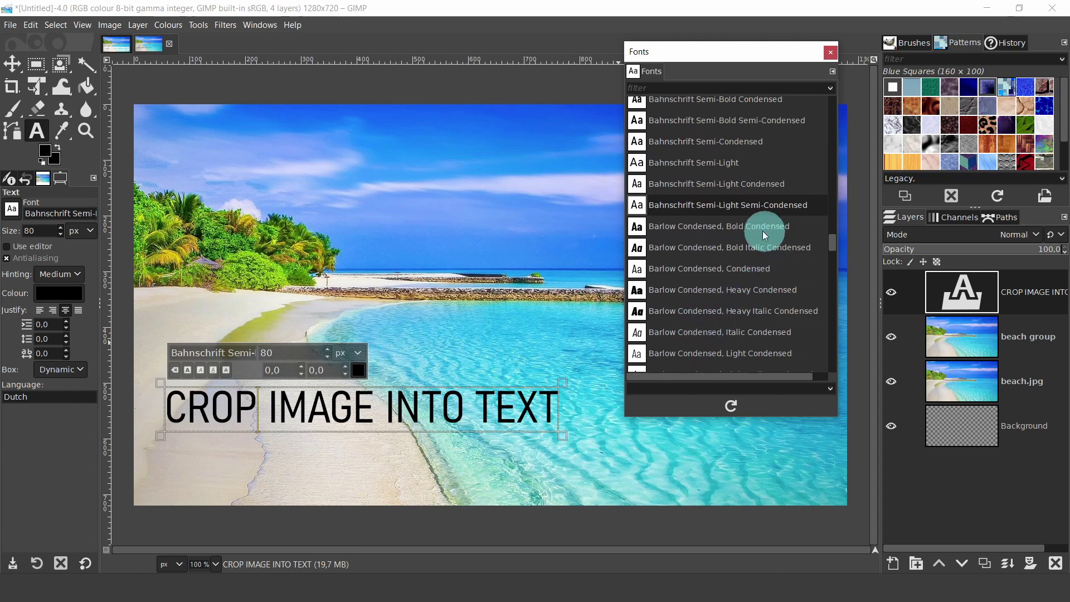
pyautogui.click(709, 291)
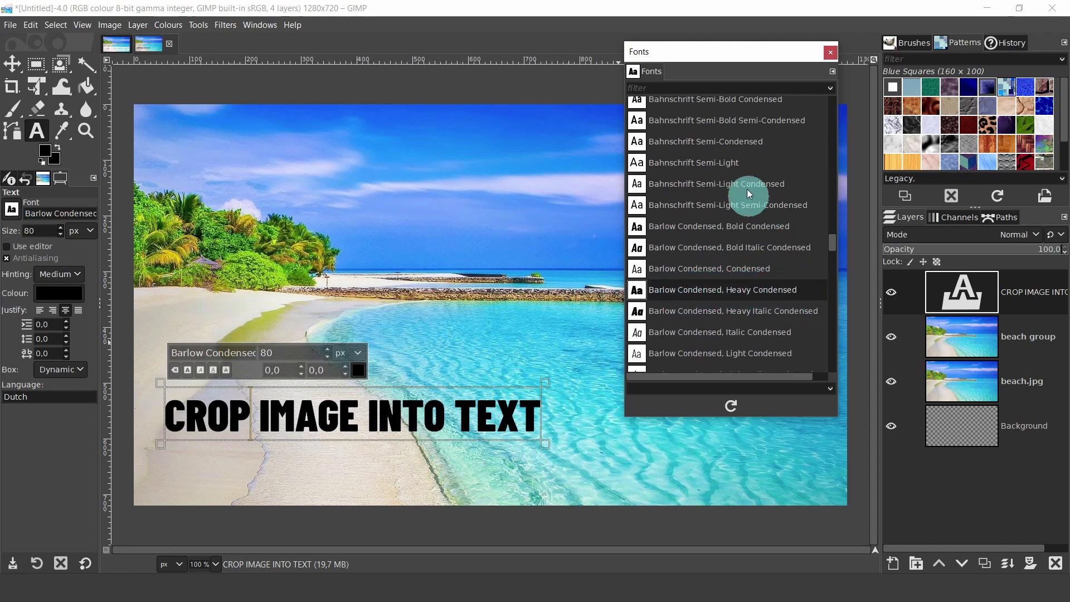
# Dock the Fonts list in the right panel and rename the text layer 'clipping mask'.
pyautogui.moveTo(656, 78); pyautogui.dragTo(1028, 37)
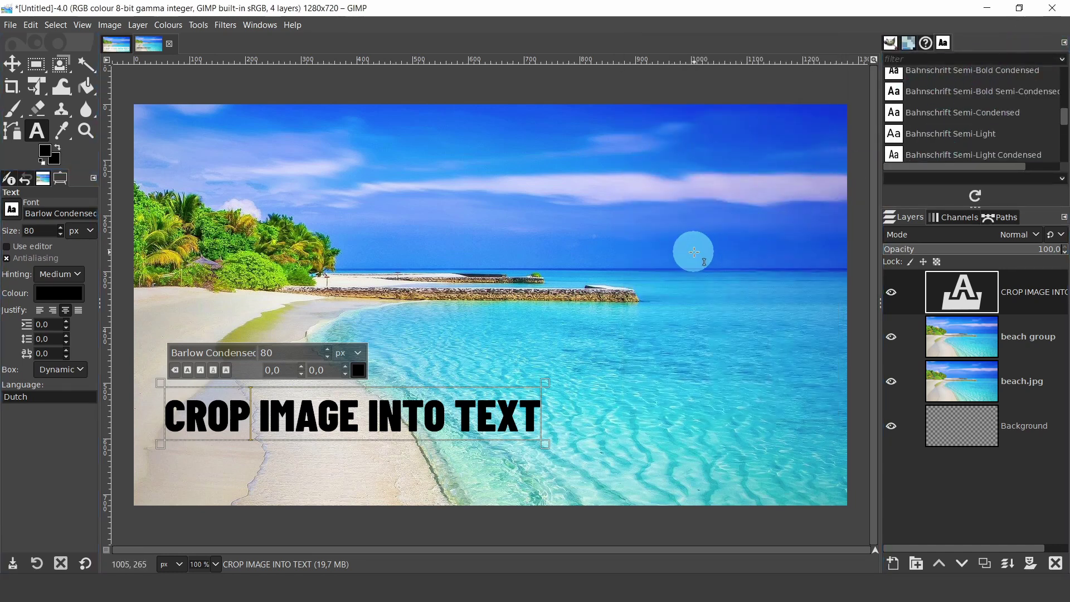
pyautogui.doubleClick(1019, 297)
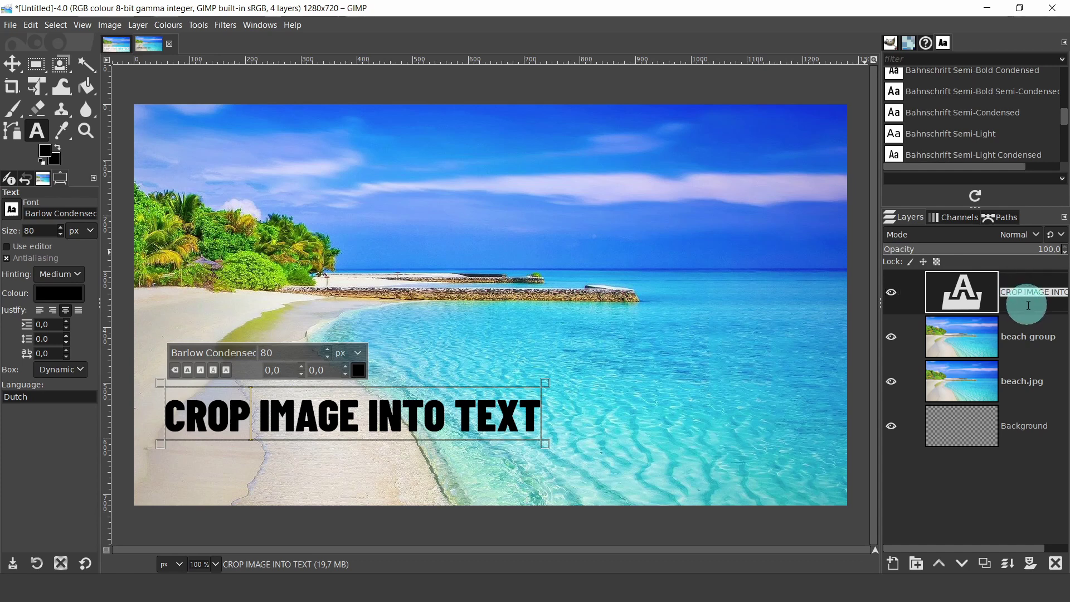
pyautogui.write('clipping ma')
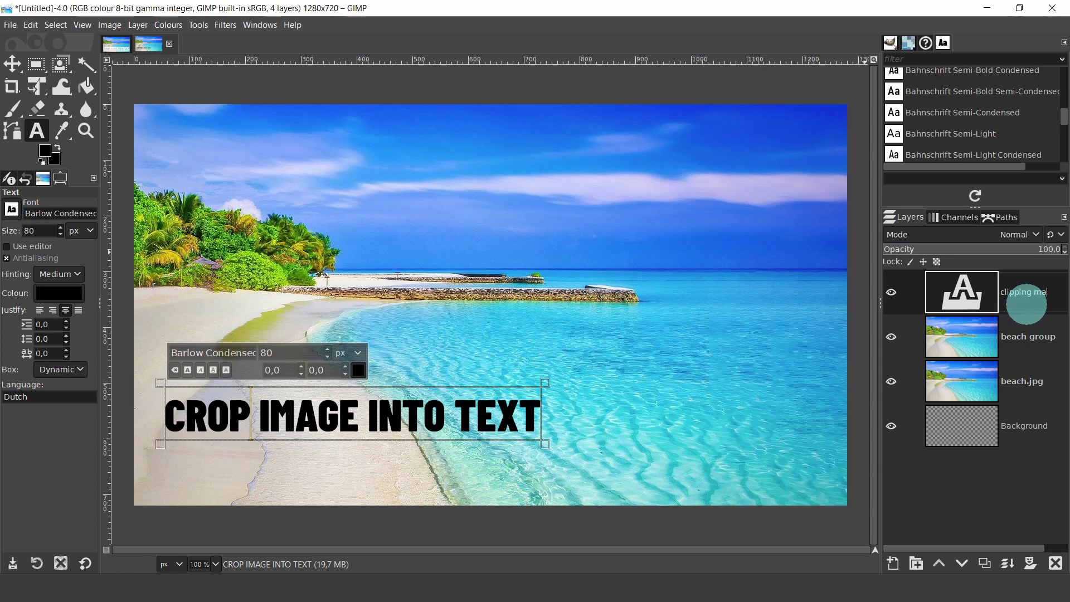
pyautogui.write('sk')
pyautogui.press('Return')
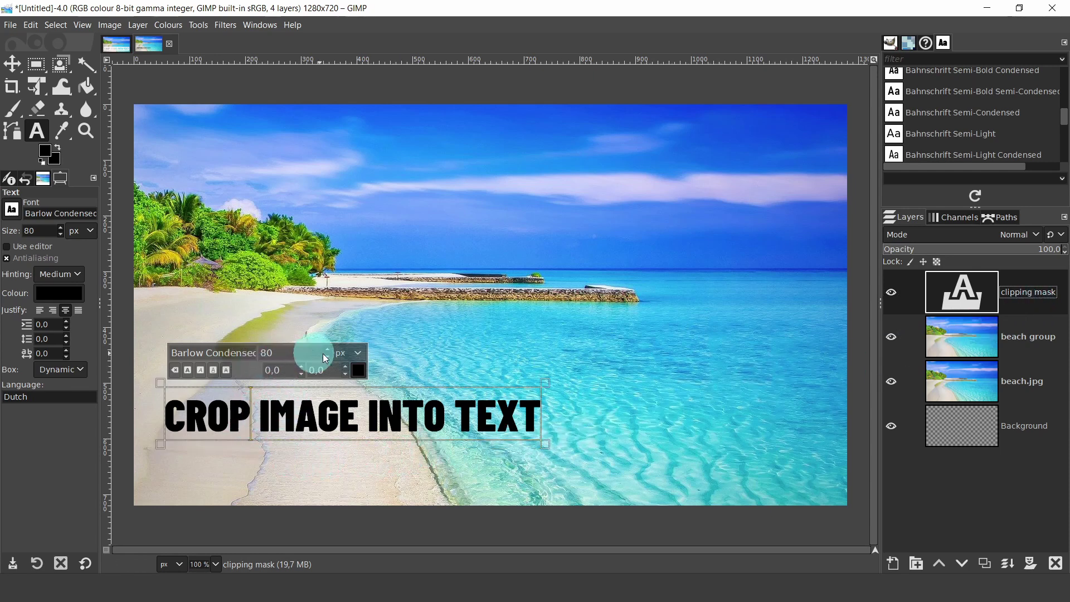
# Select the whole title line and step its font size up from 80 to 140 px.
pyautogui.doubleClick(255, 418)
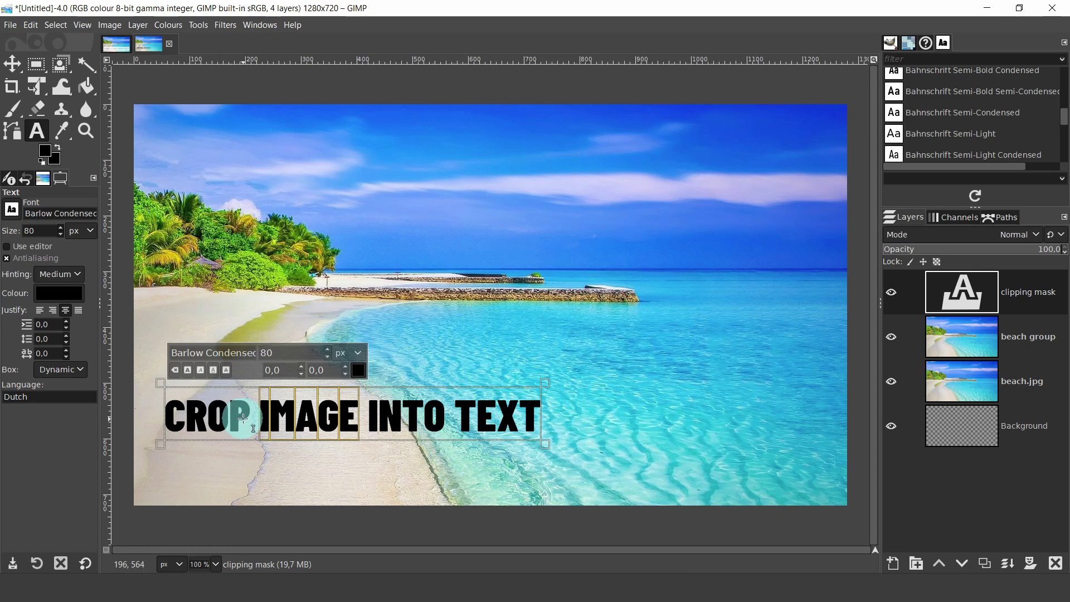
pyautogui.tripleClick(246, 419)
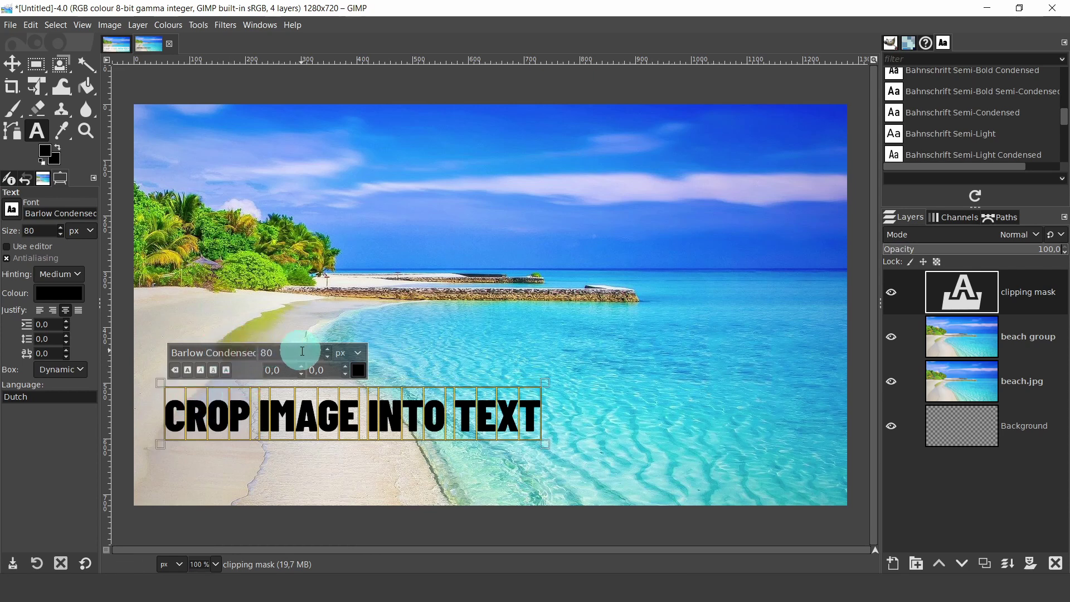
pyautogui.click(329, 350)
pyautogui.click(328, 350)
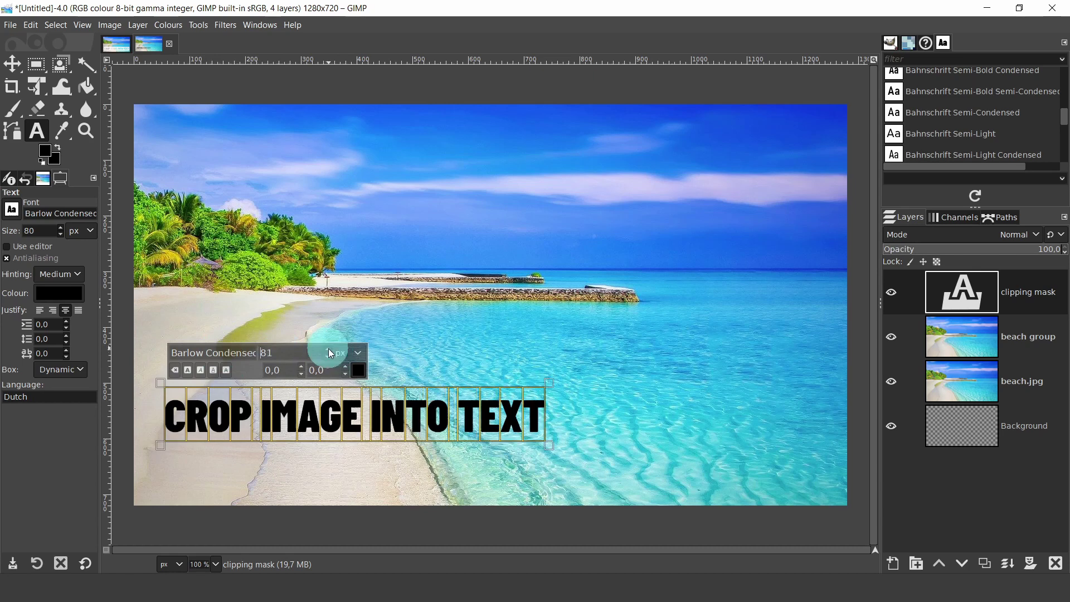
pyautogui.click(329, 350)
pyautogui.click(329, 350)
pyautogui.click(329, 350)
pyautogui.click(328, 350)
pyautogui.click(329, 351)
pyautogui.click(329, 351)
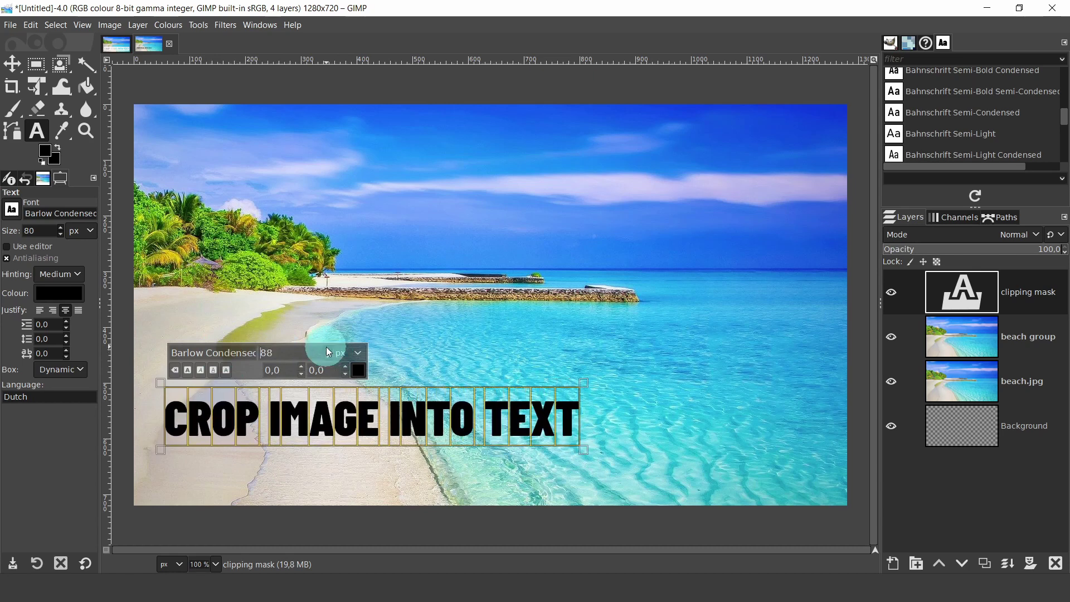
pyautogui.click(329, 351)
pyautogui.click(329, 351)
pyautogui.click(329, 351)
pyautogui.click(329, 351)
pyautogui.click(329, 351)
pyautogui.click(329, 351)
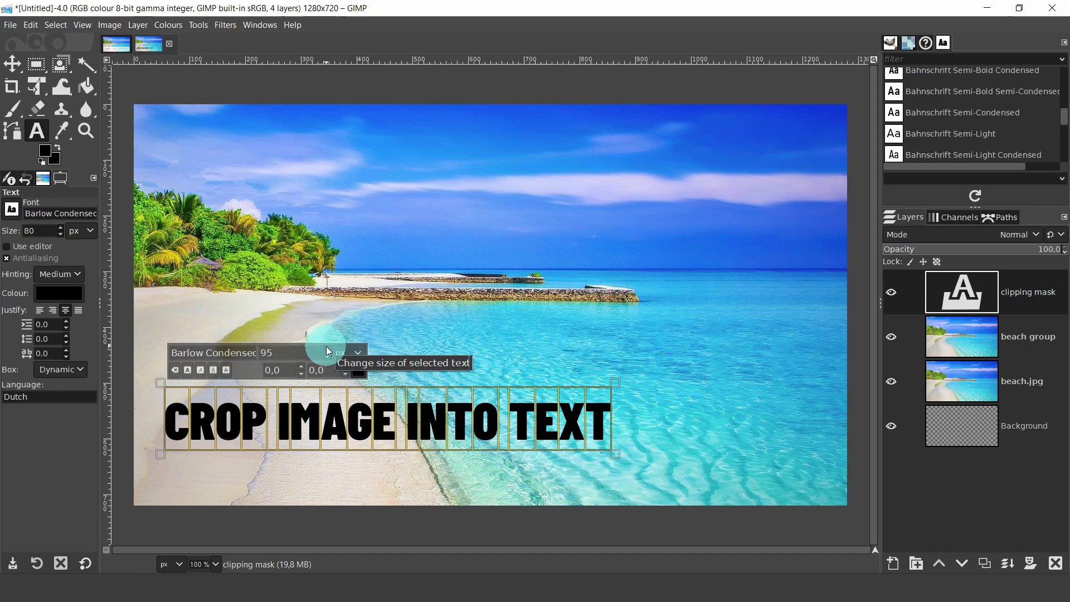
pyautogui.click(329, 351)
pyautogui.click(329, 351)
pyautogui.click(328, 351)
pyautogui.click(329, 351)
pyautogui.click(329, 351)
pyautogui.click(329, 351)
pyautogui.click(329, 351)
pyautogui.click(328, 351)
pyautogui.click(329, 351)
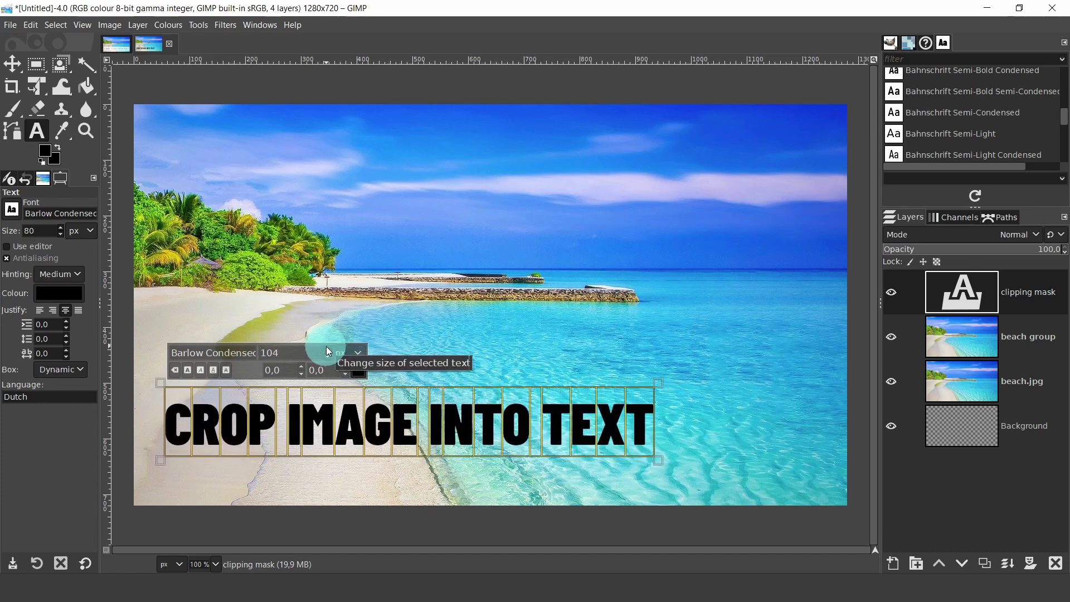
pyautogui.click(328, 351)
pyautogui.click(329, 351)
pyautogui.click(329, 351)
pyautogui.click(328, 351)
pyautogui.click(328, 351)
pyautogui.click(329, 351)
pyautogui.click(329, 351)
pyautogui.click(328, 349)
pyautogui.click(329, 349)
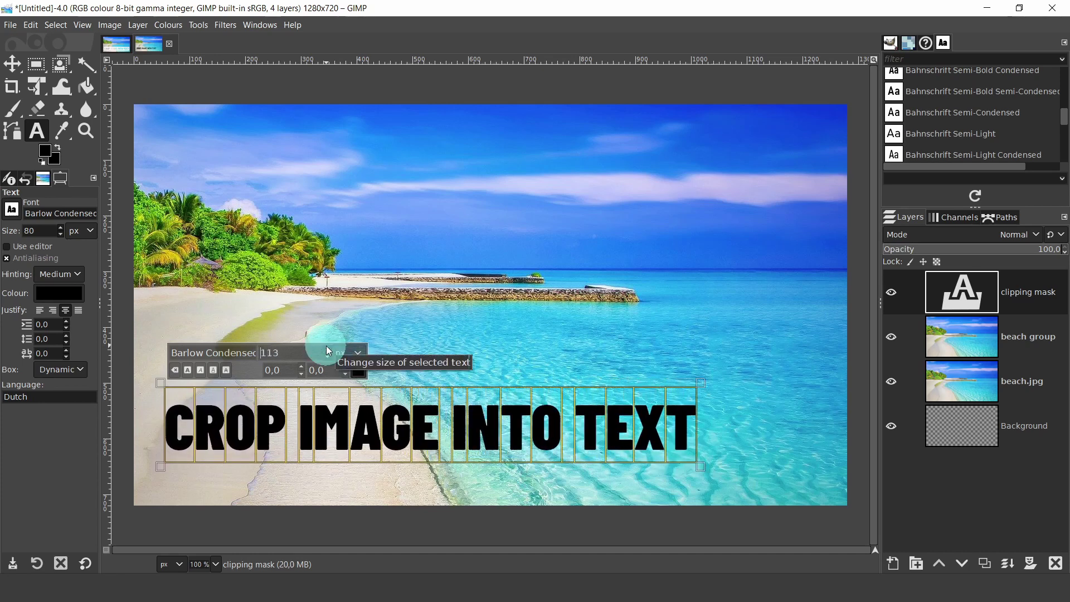
pyautogui.click(329, 350)
pyautogui.click(329, 349)
pyautogui.click(329, 350)
pyautogui.click(329, 349)
pyautogui.click(329, 349)
pyautogui.click(329, 350)
pyautogui.click(328, 349)
pyautogui.click(328, 350)
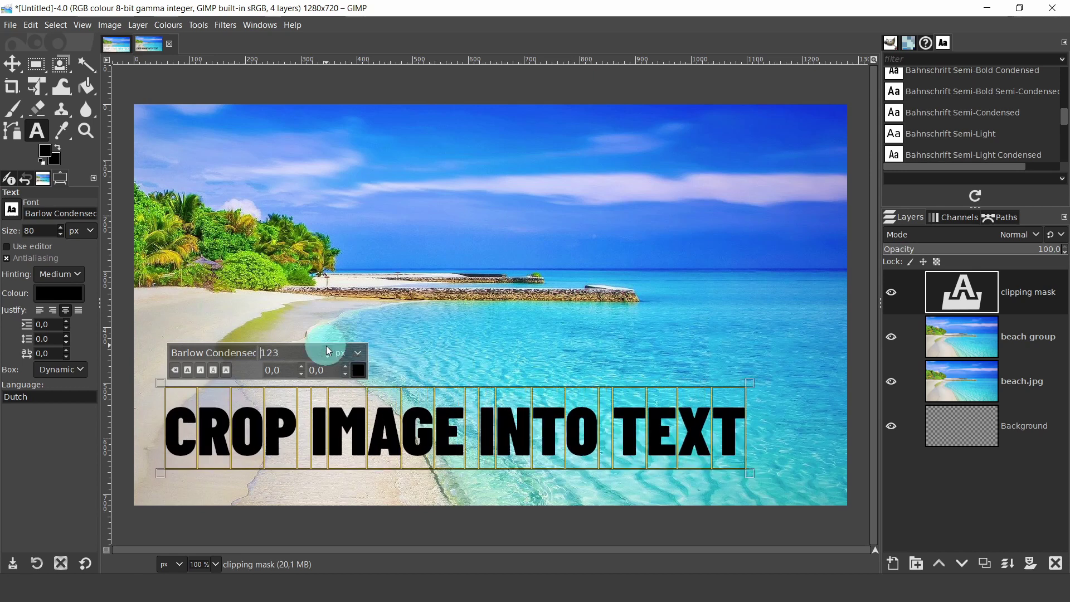
pyautogui.click(328, 350)
pyautogui.click(327, 349)
pyautogui.click(327, 350)
pyautogui.click(328, 350)
pyautogui.click(327, 350)
pyautogui.click(328, 350)
pyautogui.click(328, 350)
pyautogui.click(328, 350)
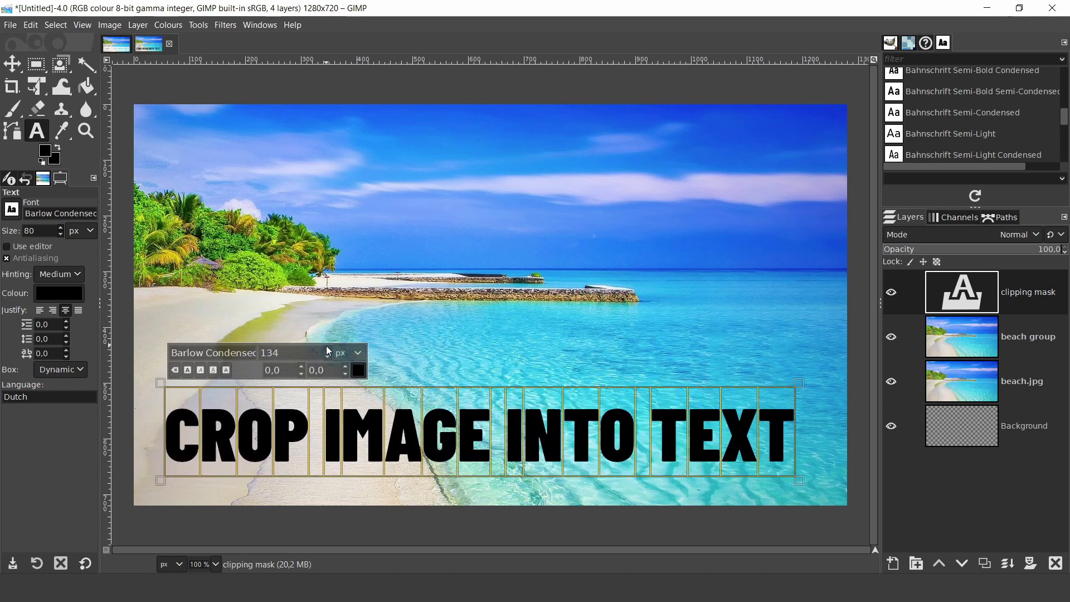
pyautogui.click(328, 350)
pyautogui.click(328, 350)
pyautogui.click(327, 350)
pyautogui.click(327, 350)
pyautogui.click(328, 350)
pyautogui.click(328, 350)
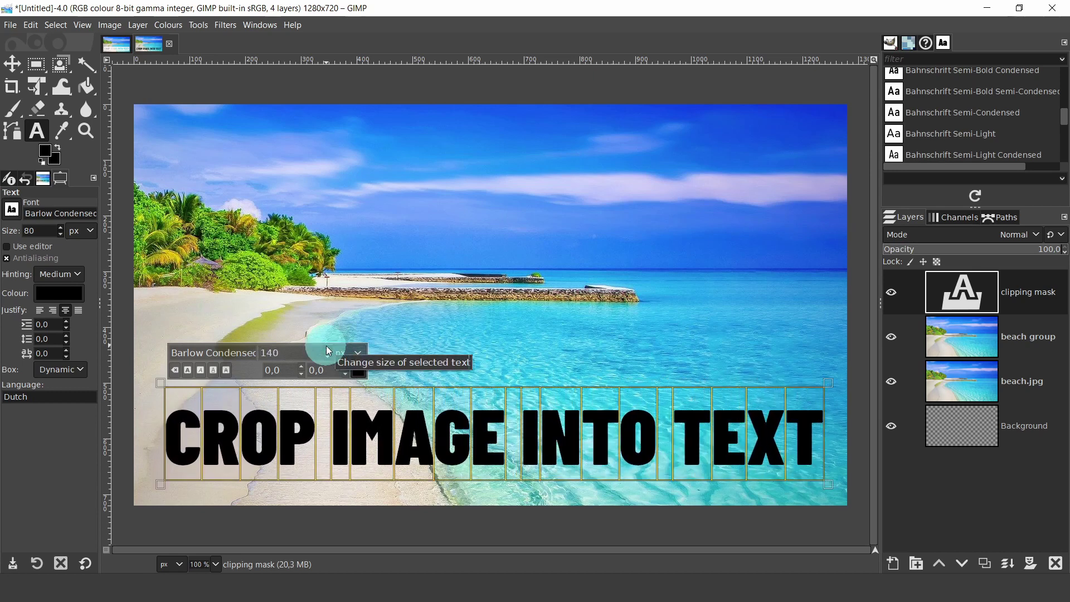
# Drag the title text layer slightly left and up with the Move tool.
pyautogui.click(13, 66)
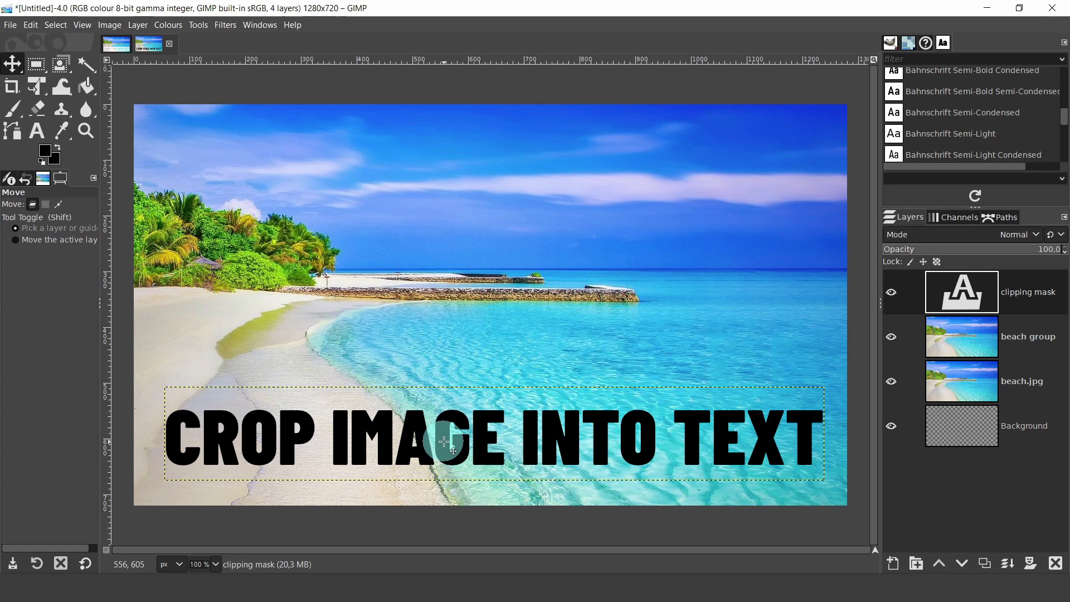
pyautogui.moveTo(443, 444); pyautogui.dragTo(438, 432)
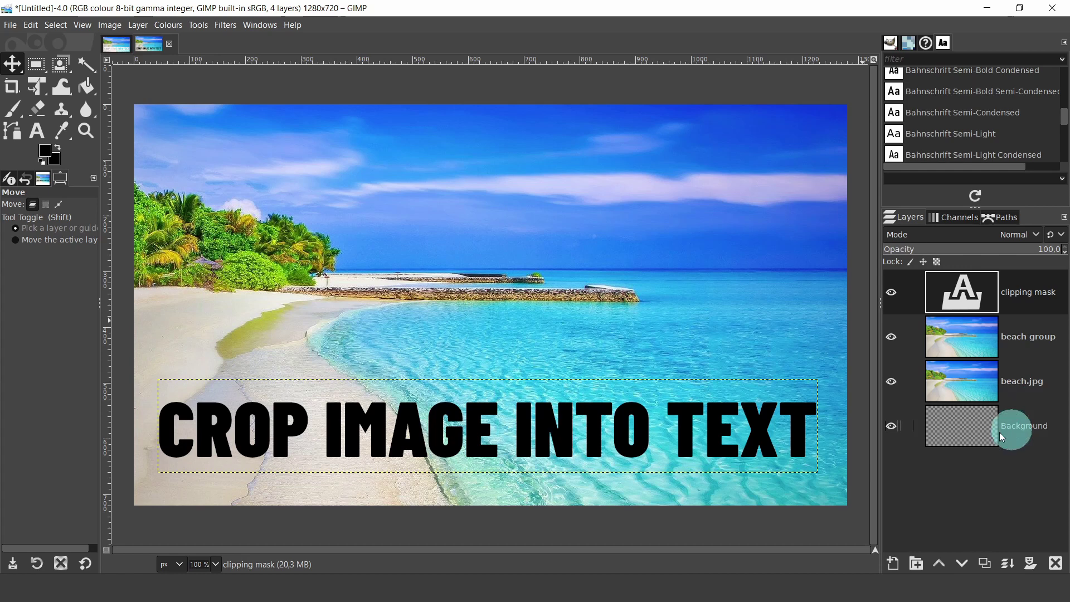
# Rename the Background layer 'white bg' and move it just below beach group.
pyautogui.click(1019, 428)
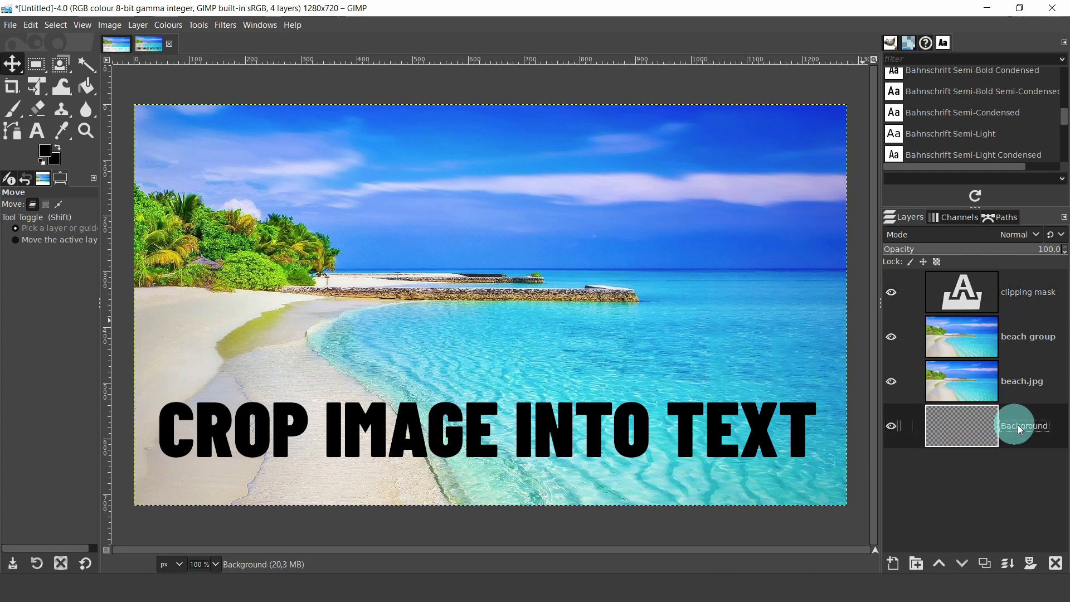
pyautogui.doubleClick(1020, 426)
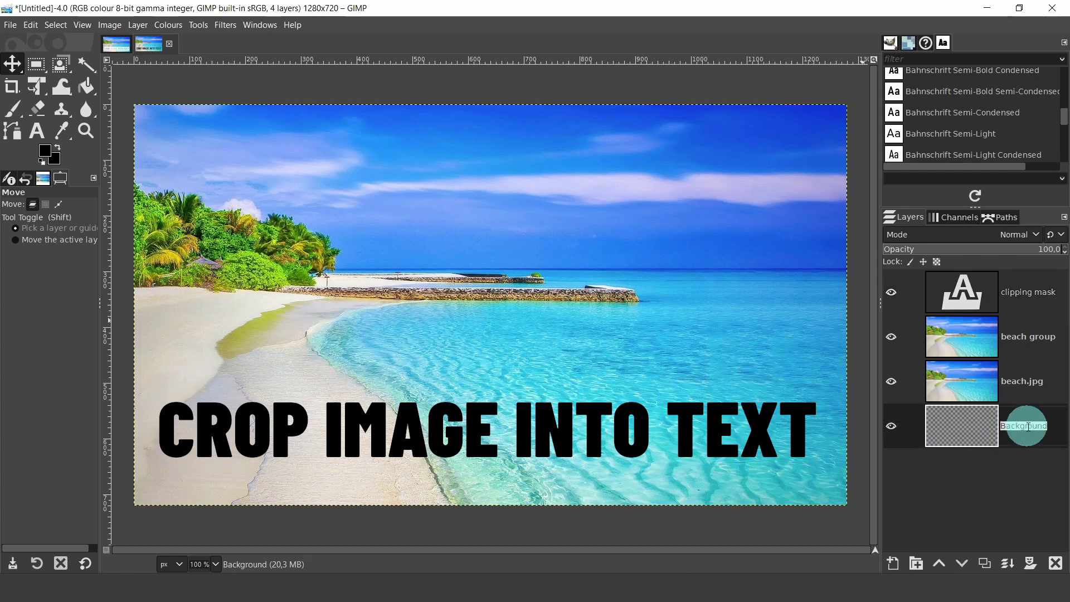
pyautogui.write('white bg')
pyautogui.press('Return')
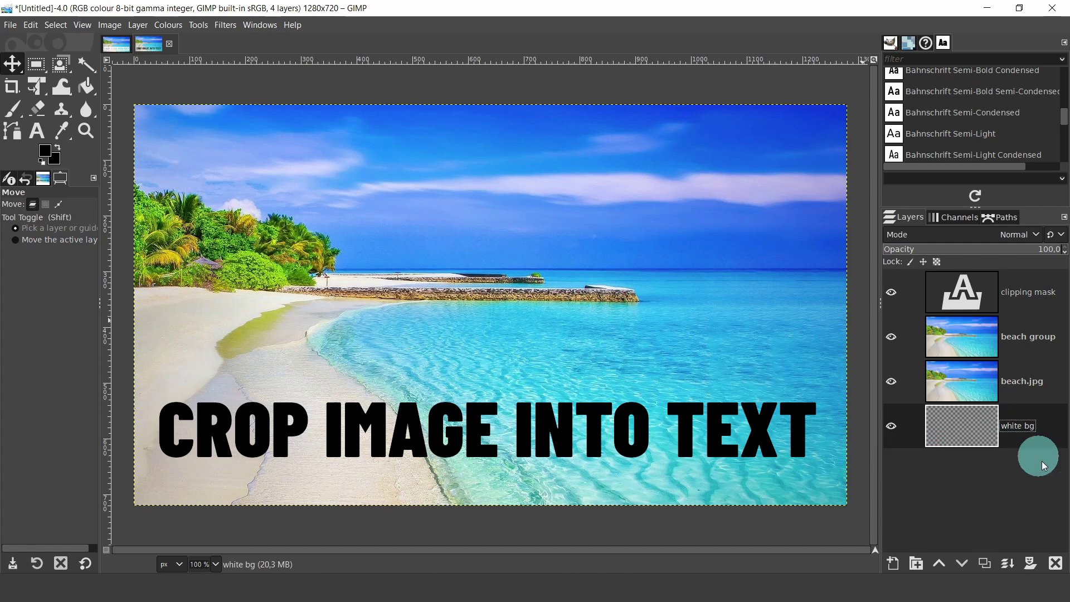
pyautogui.moveTo(1018, 430); pyautogui.dragTo(1007, 372)
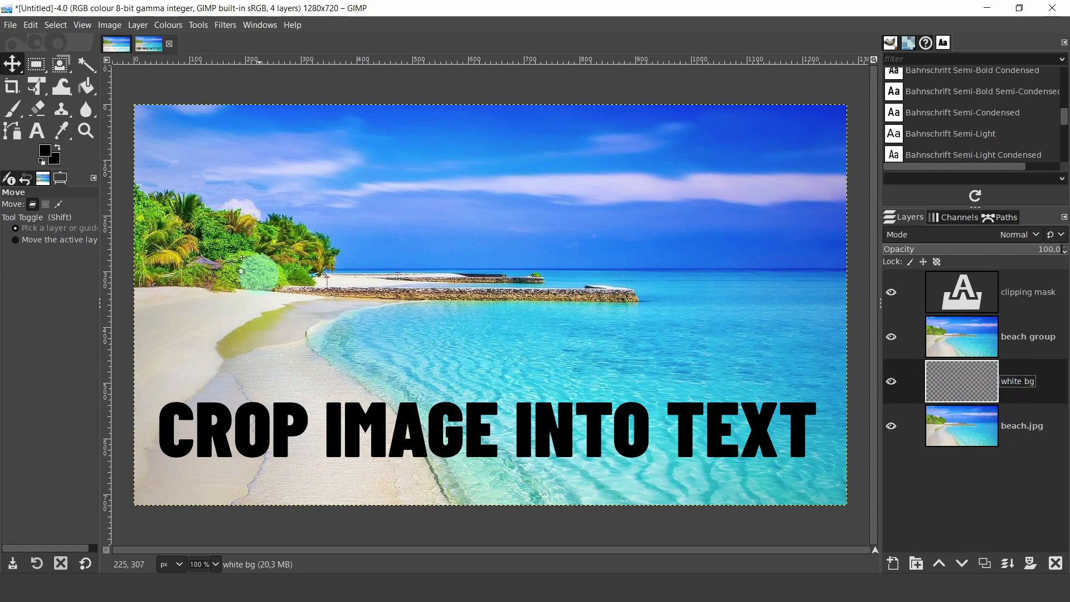
# Draw a roughly 1217×134 px rectangle selection tightly framing the CROP IMAGE INTO TEXT lettering.
pyautogui.click(35, 64)
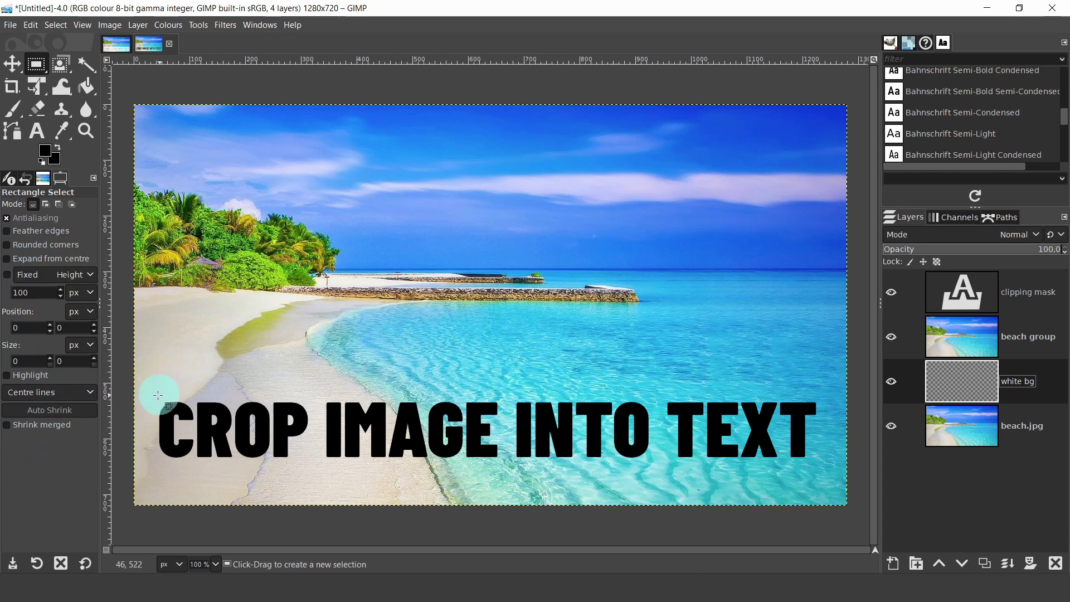
pyautogui.moveTo(152, 389); pyautogui.dragTo(828, 466)
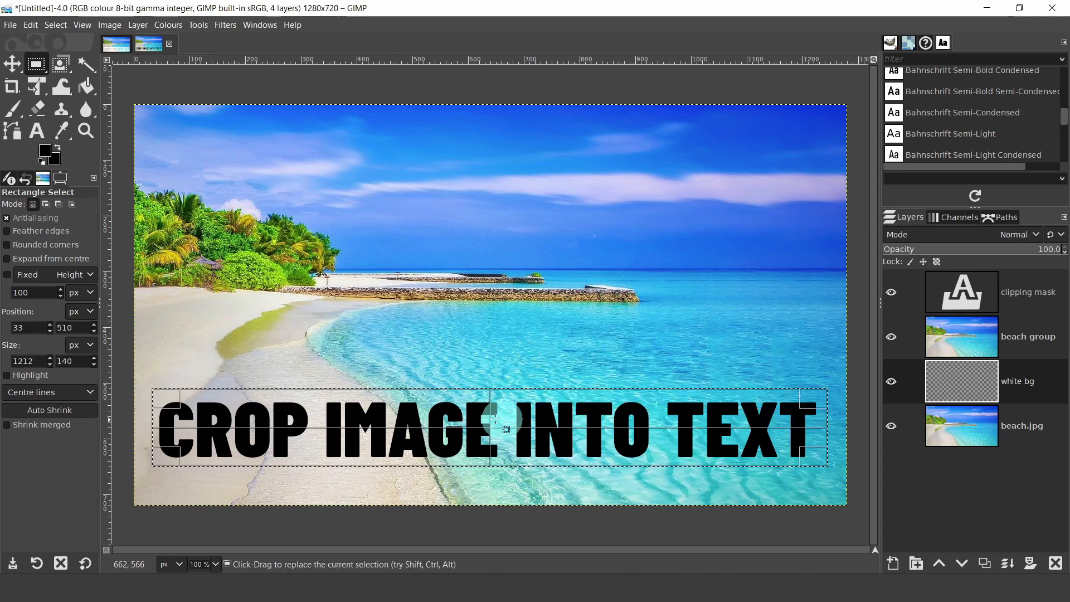
pyautogui.moveTo(471, 402); pyautogui.dragTo(472, 404)
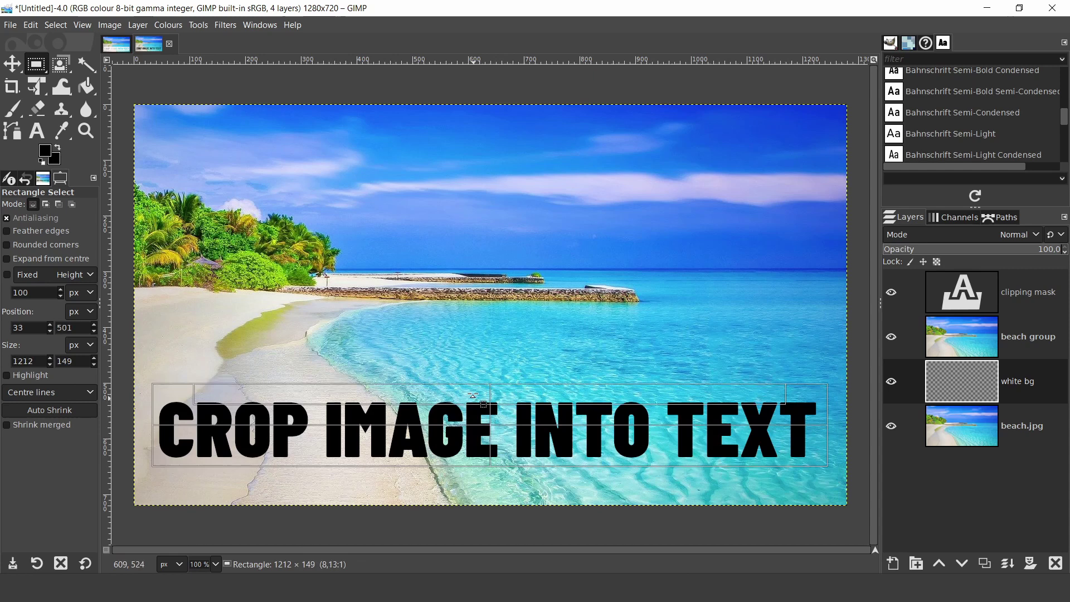
pyautogui.moveTo(473, 396); pyautogui.dragTo(477, 405)
pyautogui.click(192, 439)
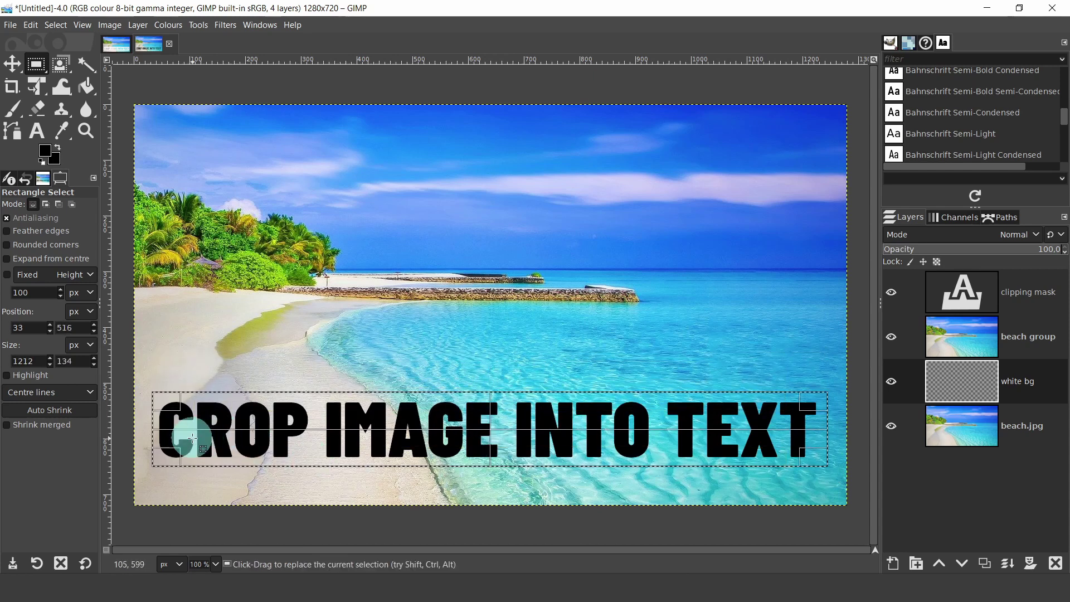
pyautogui.moveTo(177, 435); pyautogui.dragTo(178, 434)
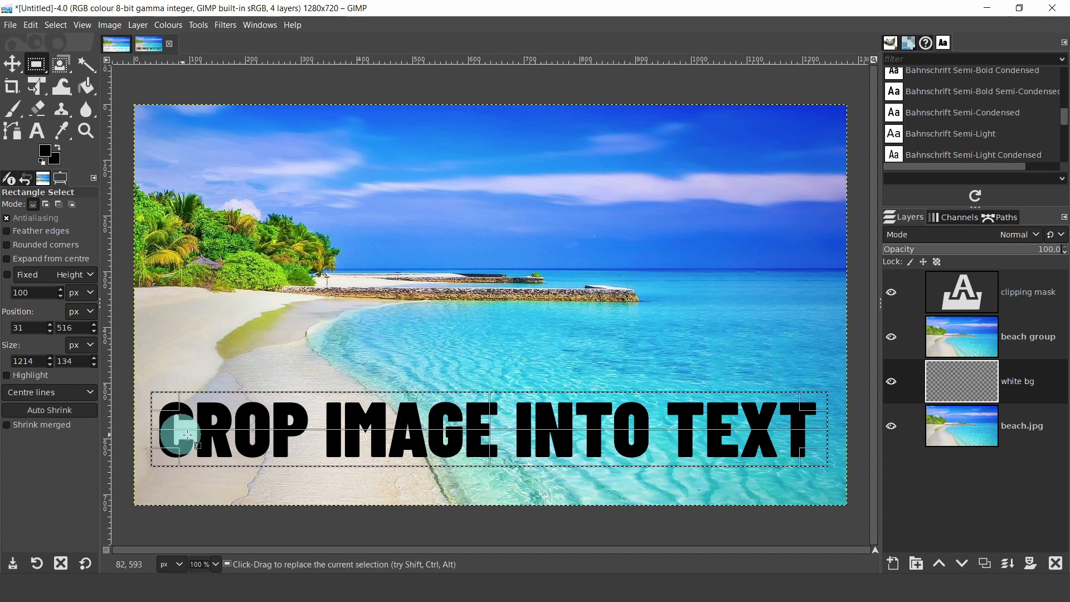
pyautogui.moveTo(810, 427); pyautogui.dragTo(809, 425)
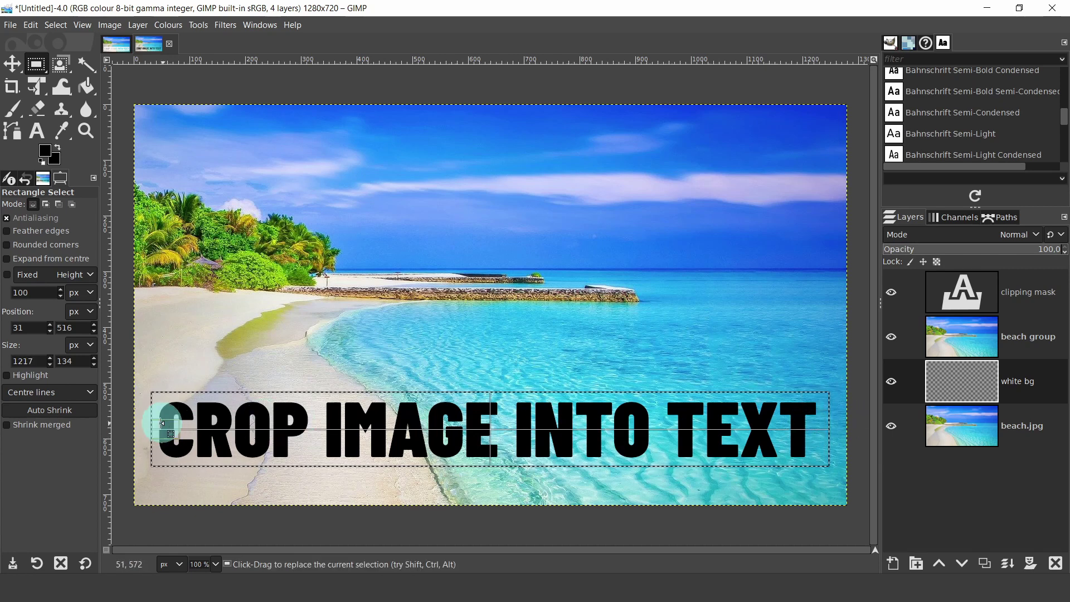
# Set the foreground colour to white (ffffff) while the text rectangle stays selected.
pyautogui.click(410, 393)
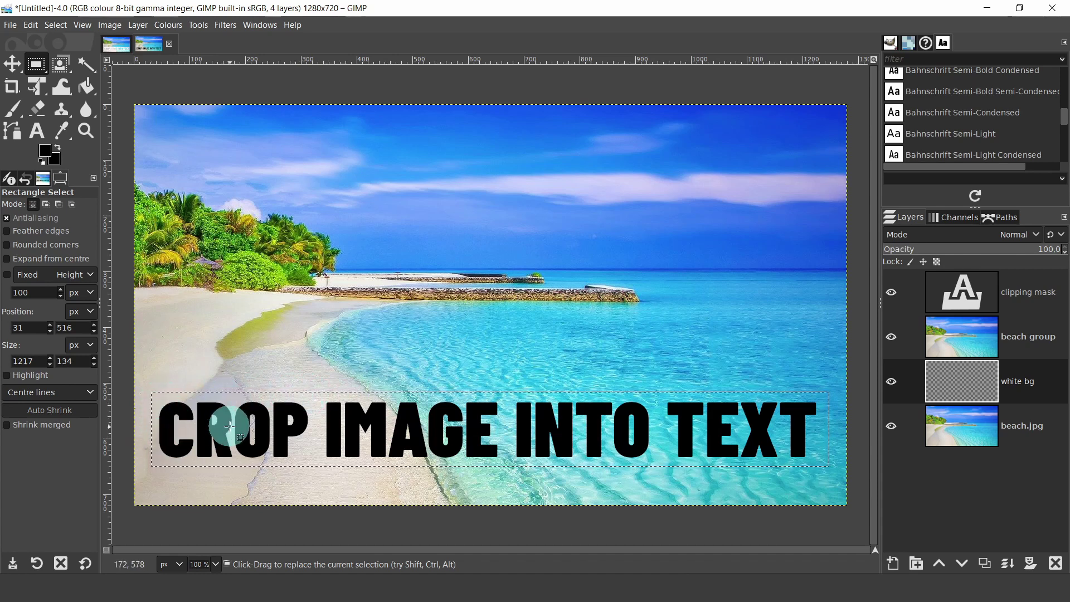
pyautogui.click(45, 151)
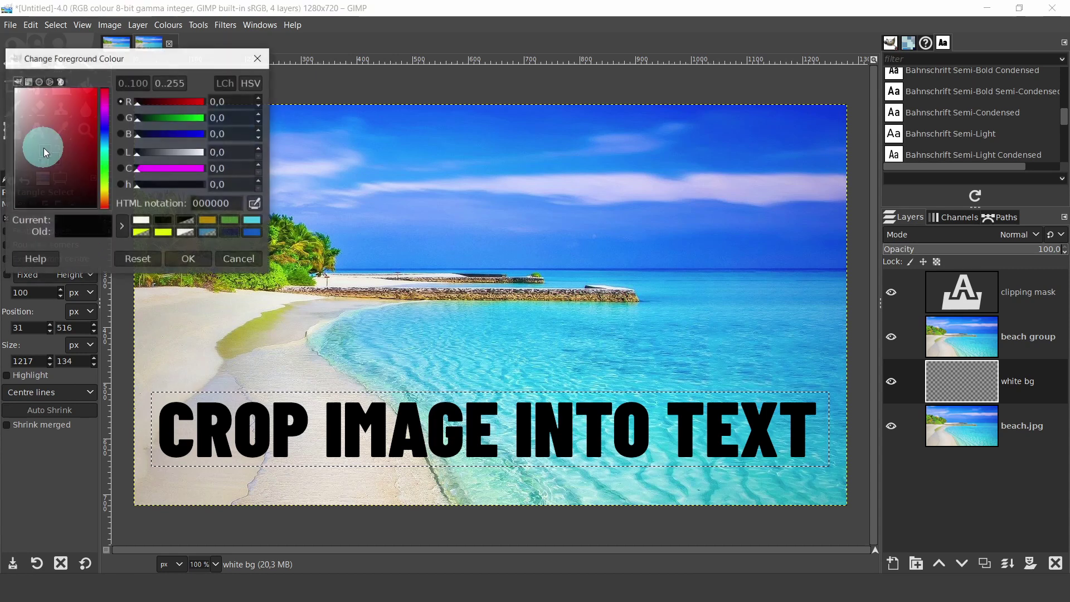
pyautogui.click(141, 222)
pyautogui.moveTo(215, 203); pyautogui.dragTo(154, 201)
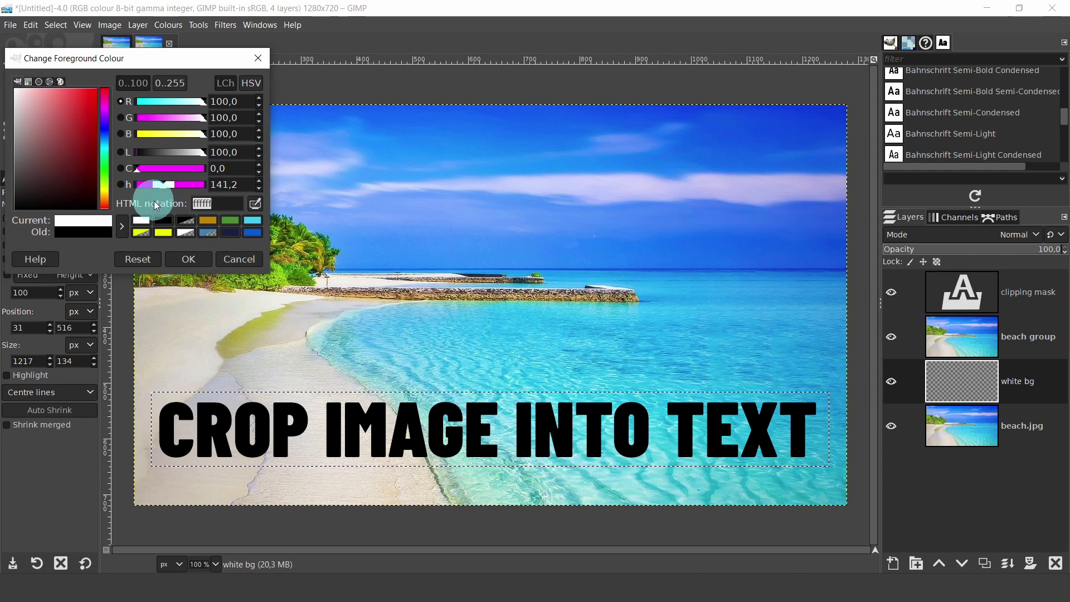
pyautogui.click(186, 259)
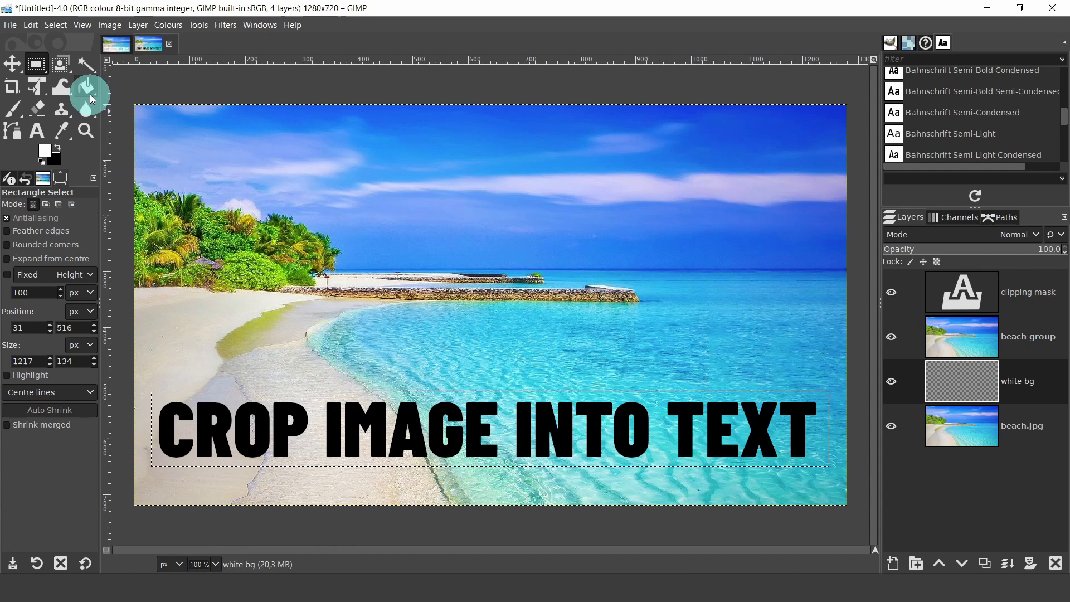
# Bucket-fill the whole text rectangle on white bg with the white foreground colour.
pyautogui.click(85, 88)
pyautogui.click(48, 161)
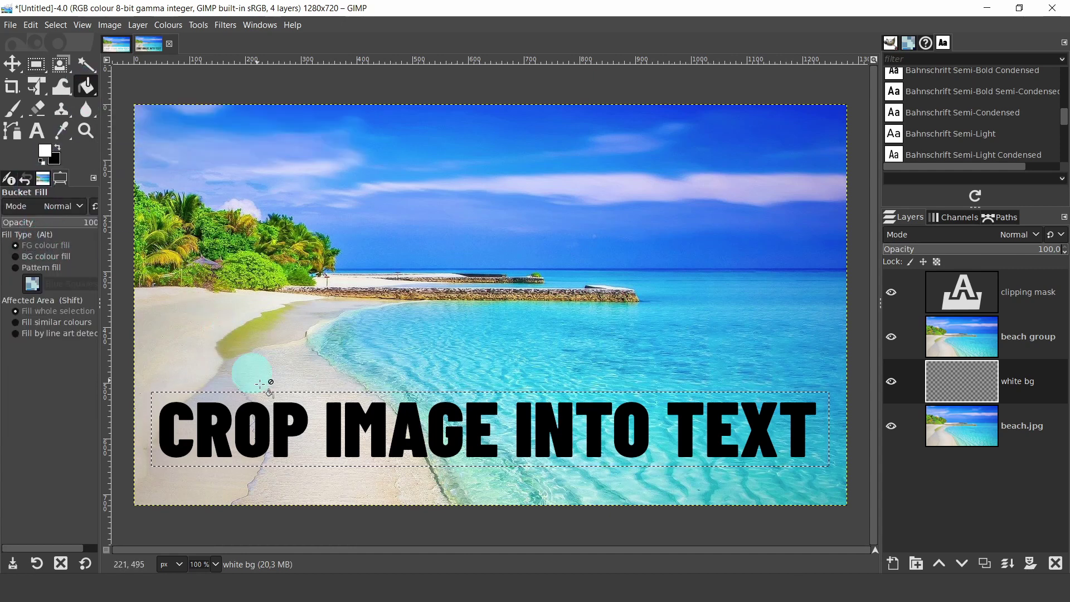
pyautogui.click(286, 418)
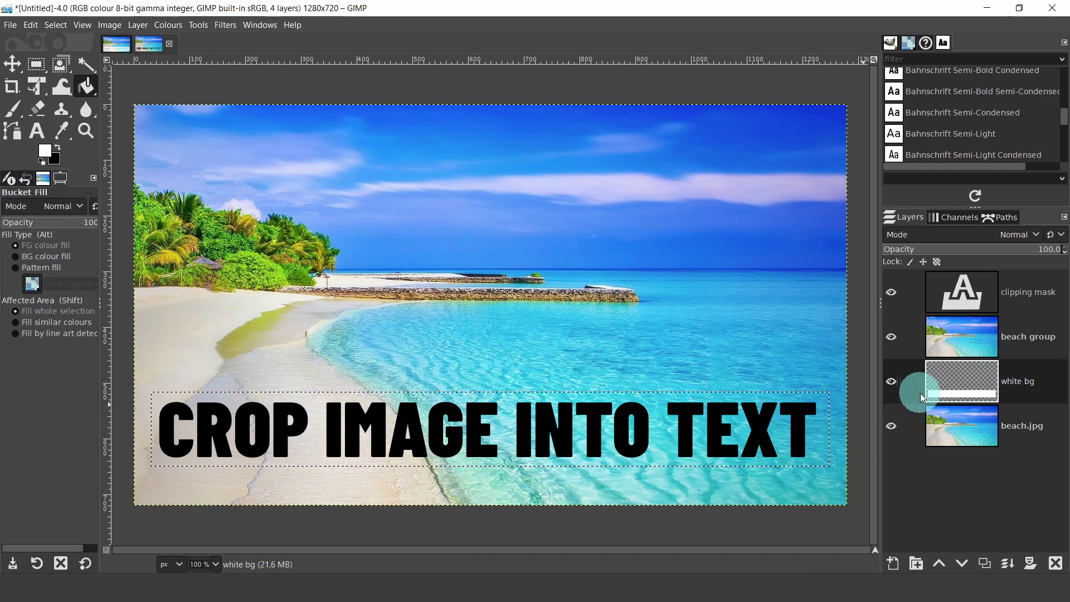
# Hide beach group to check the white band, then show it again.
pyautogui.click(892, 337)
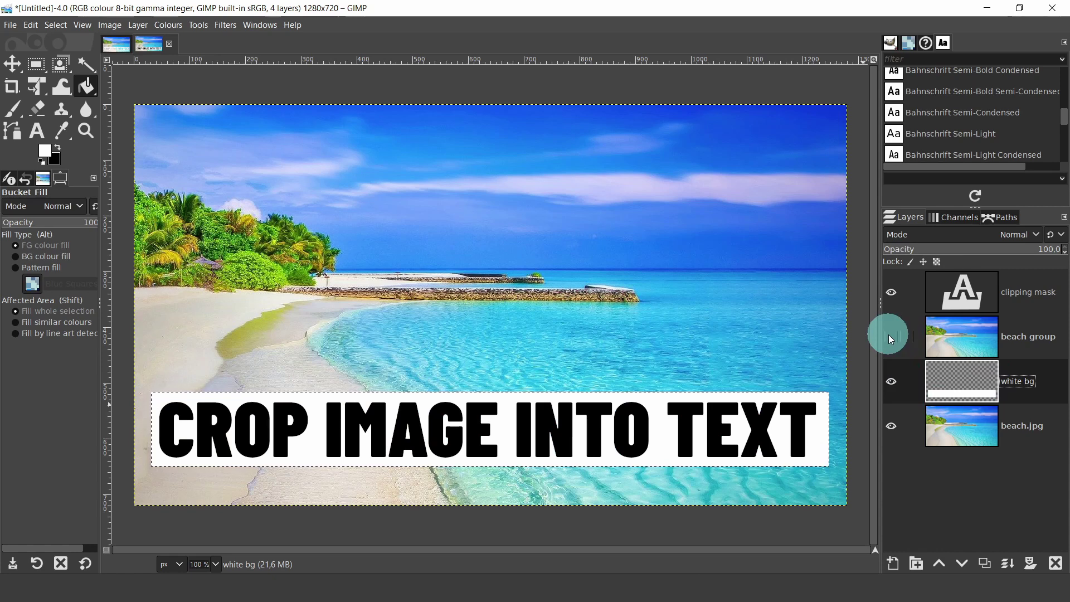
pyautogui.click(1017, 380)
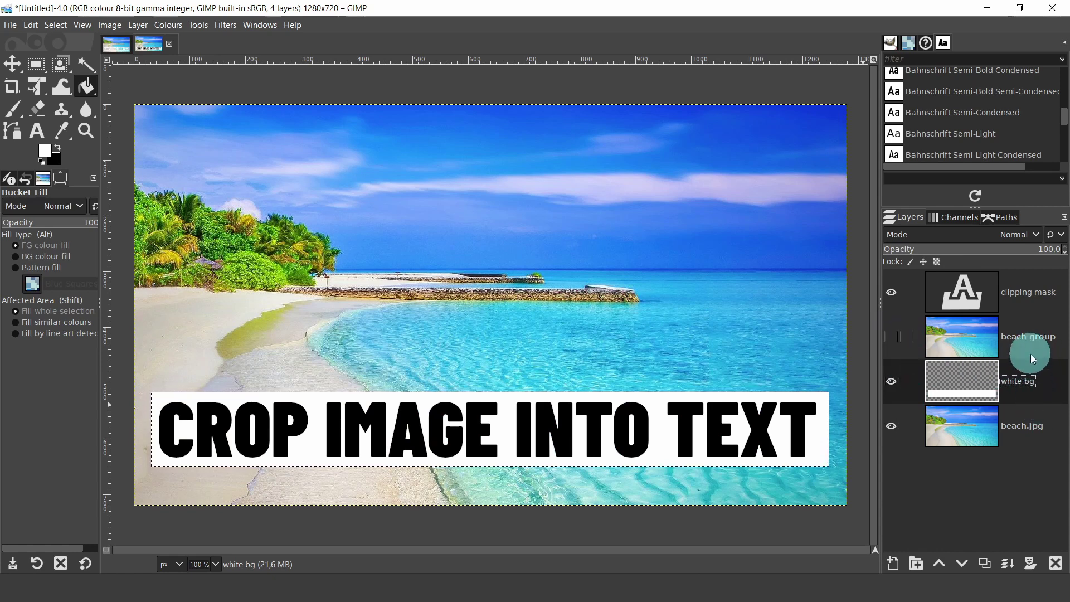
pyautogui.click(892, 336)
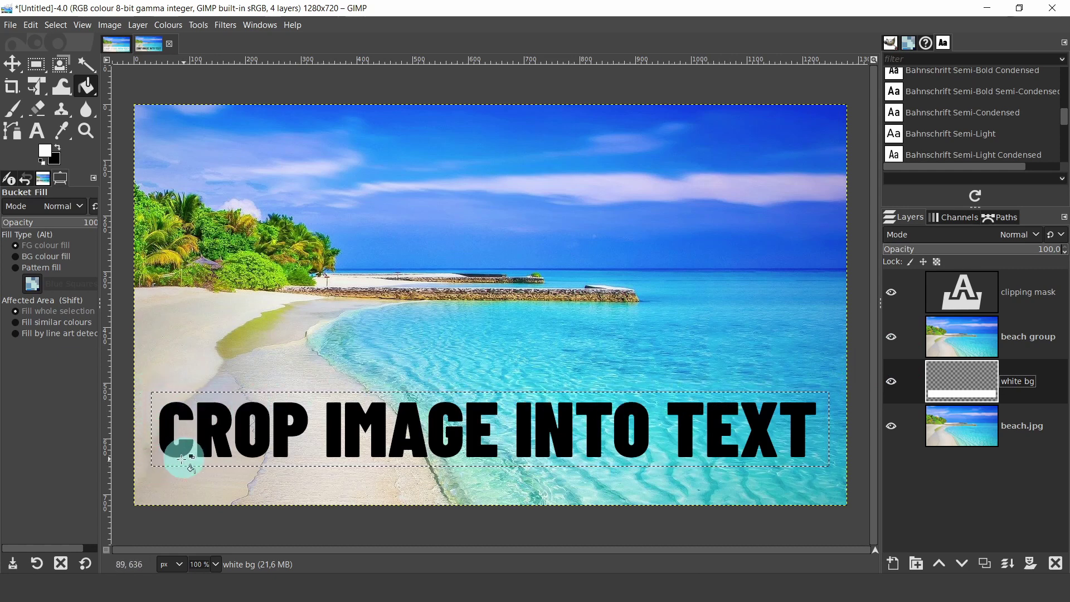
# Switch to the Move tool and clear the selection with Select > None.
pyautogui.click(12, 66)
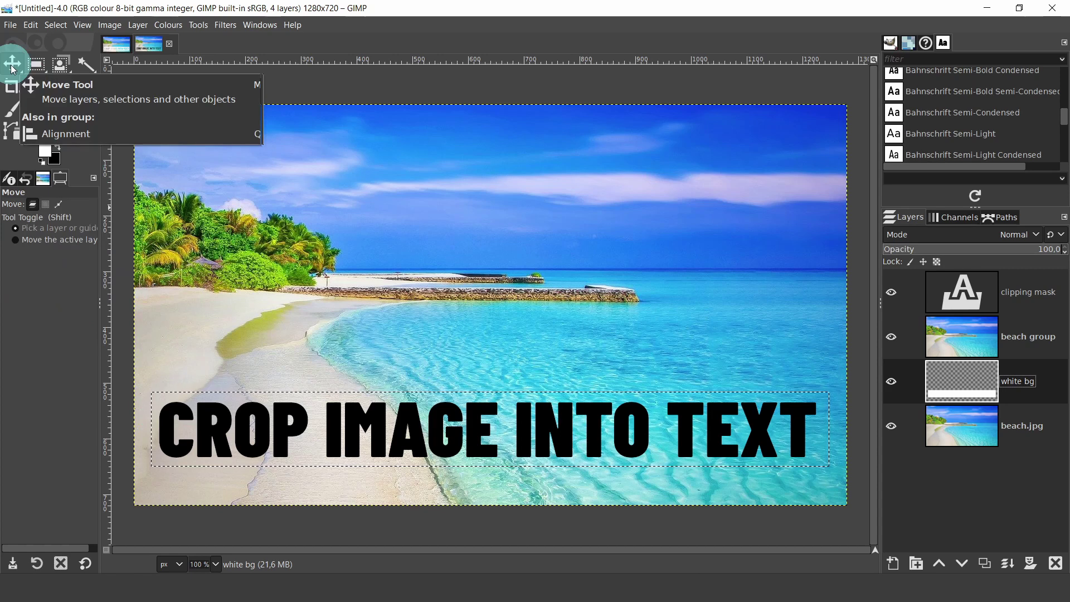
pyautogui.click(55, 25)
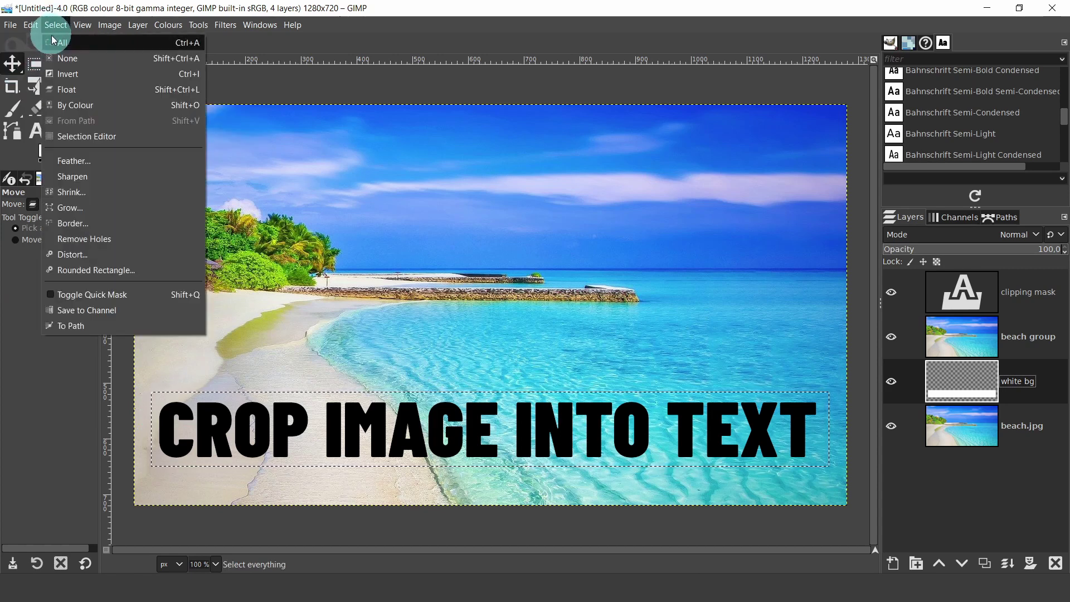
pyautogui.click(87, 58)
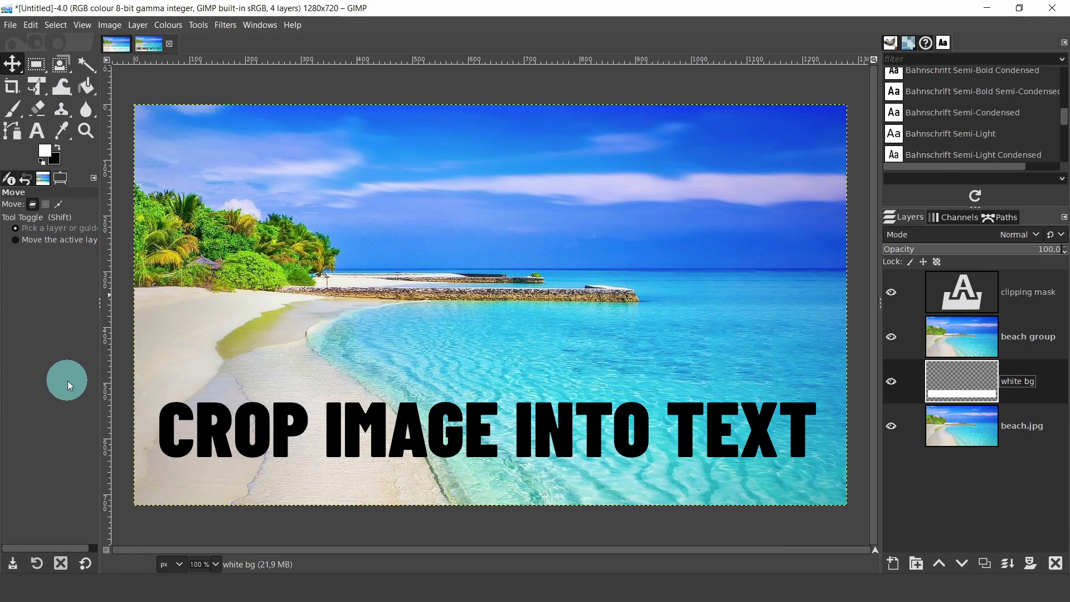
# Add a new layer group above white bg and rename it 'text Group'.
pyautogui.click(917, 564)
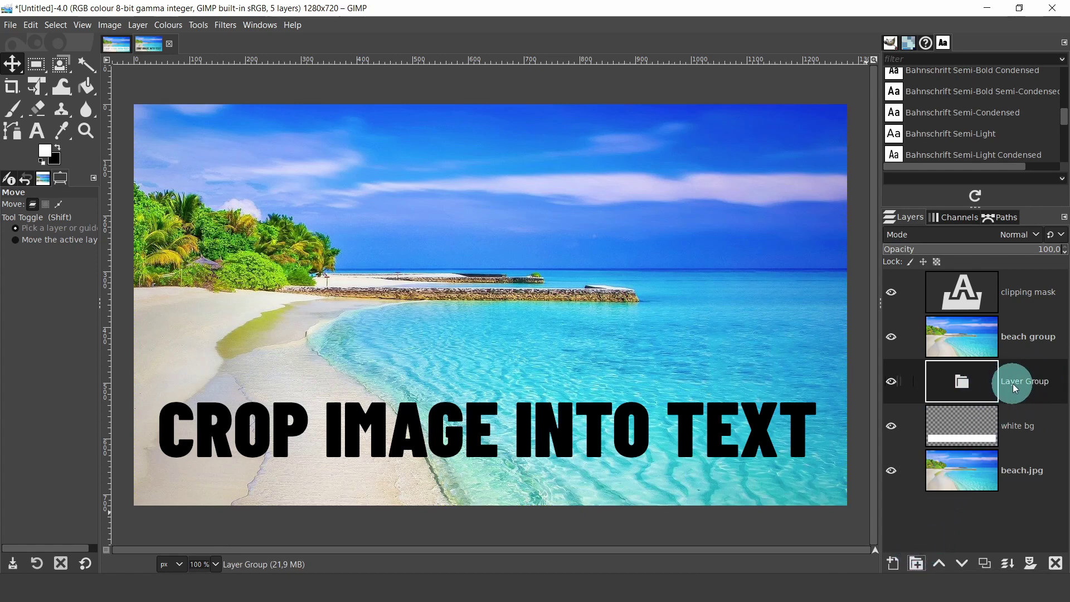
pyautogui.doubleClick(1020, 383)
pyautogui.click(1023, 383)
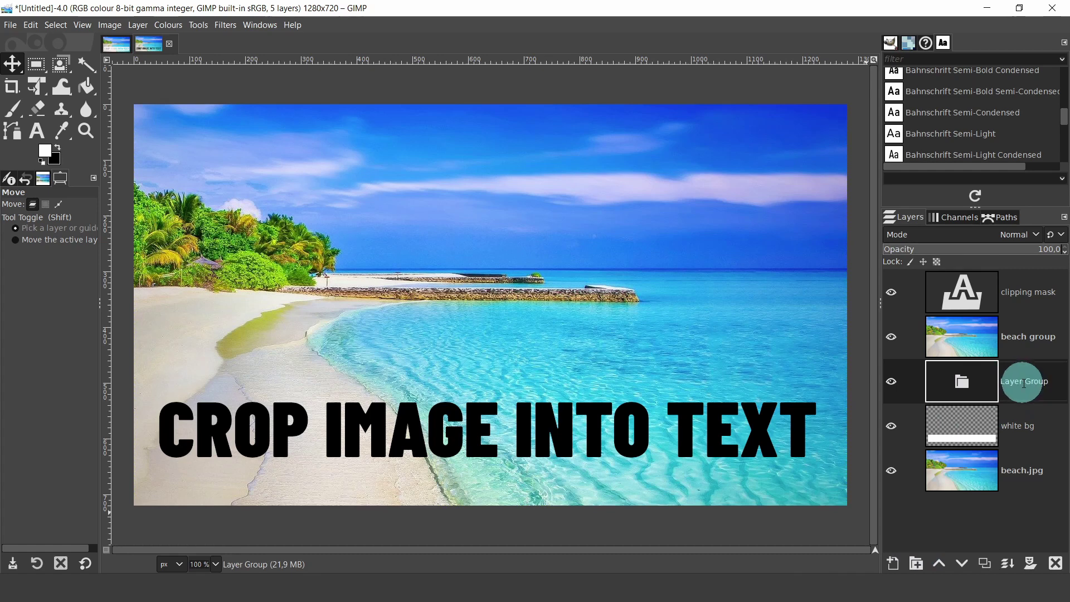
pyautogui.press('BackSpace')
pyautogui.press('BackSpace')
pyautogui.press('BackSpace')
pyautogui.press('BackSpace')
pyautogui.press('BackSpace')
pyautogui.press('BackSpace')
pyautogui.write('text')
pyautogui.press('Return')
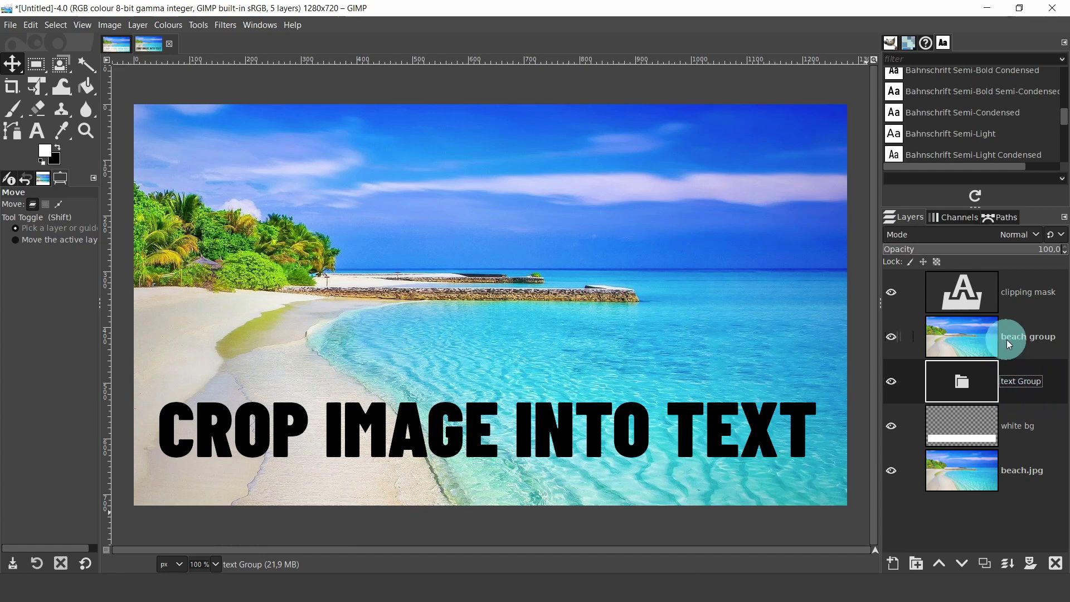
# Drag beach group, then clipping mask, into the text Group folder.
pyautogui.moveTo(1015, 340); pyautogui.dragTo(952, 383)
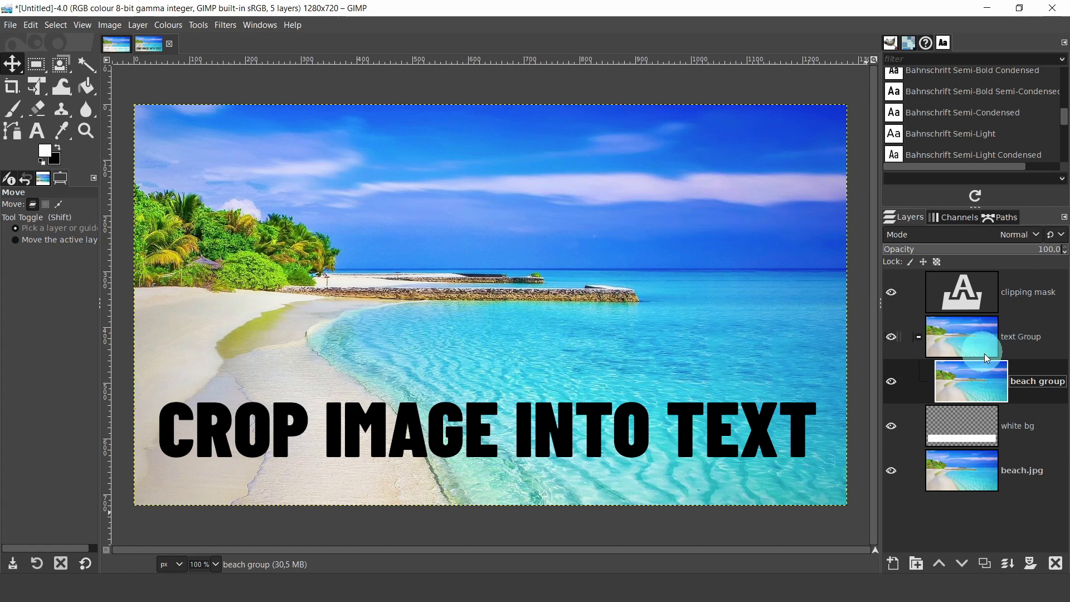
pyautogui.moveTo(1016, 299); pyautogui.dragTo(950, 343)
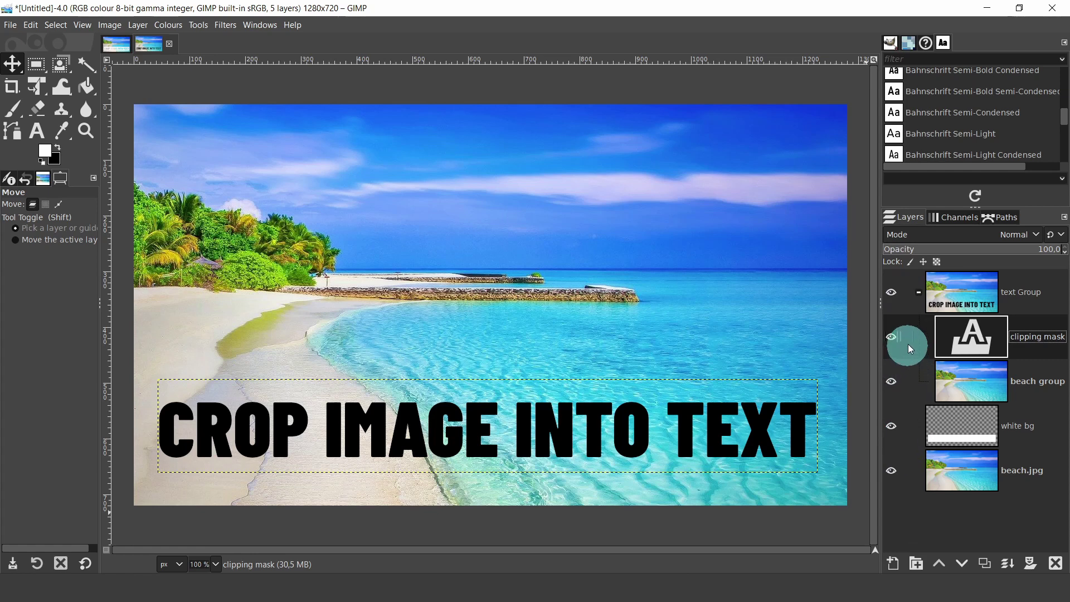
pyautogui.click(917, 291)
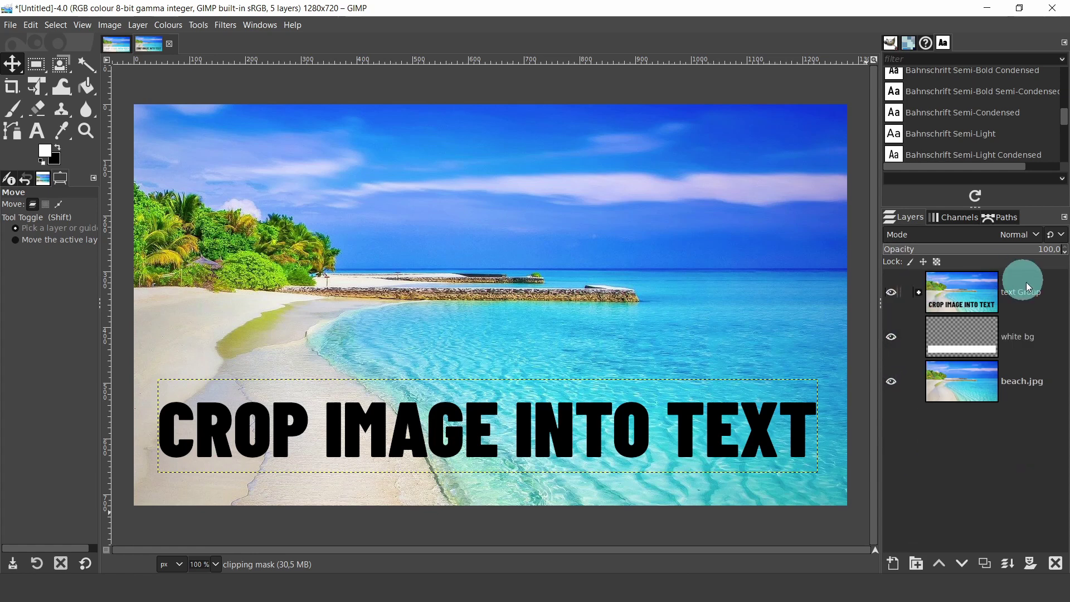
pyautogui.click(1036, 290)
pyautogui.click(931, 302)
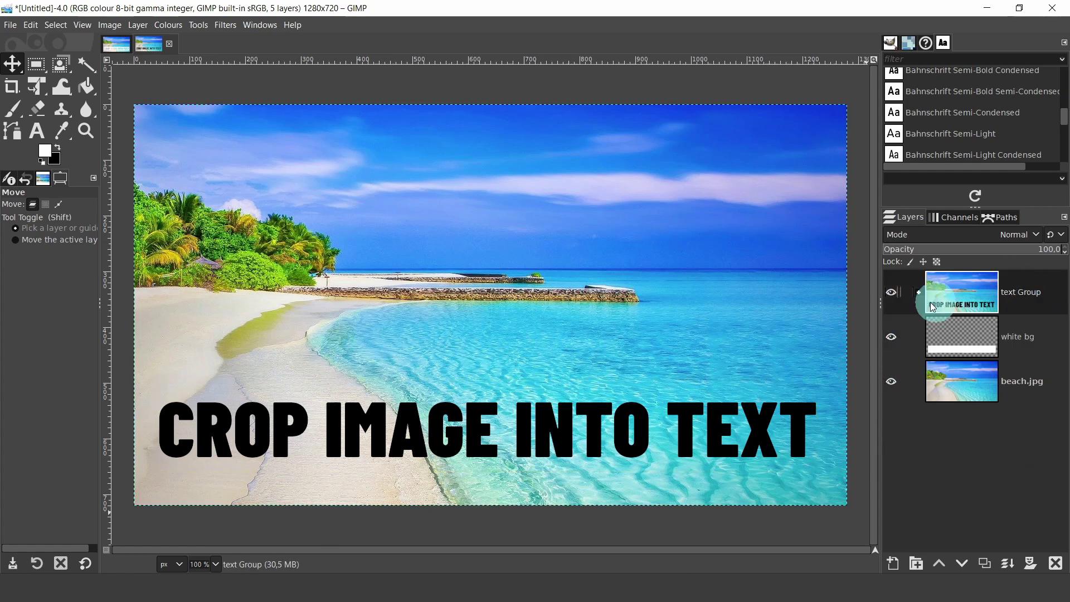
pyautogui.click(919, 293)
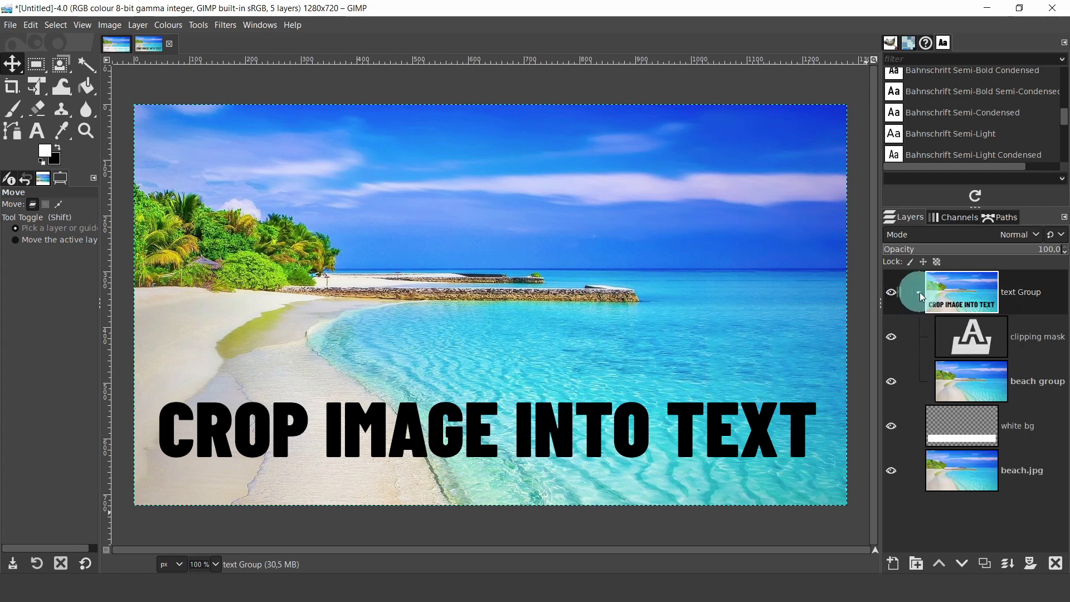
pyautogui.click(920, 292)
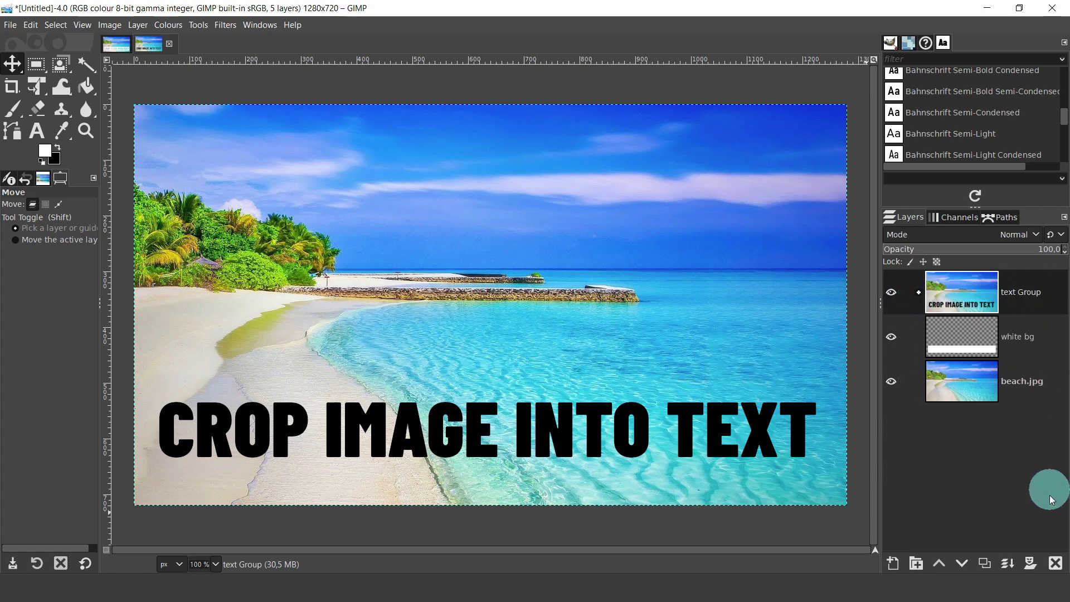
pyautogui.click(1056, 563)
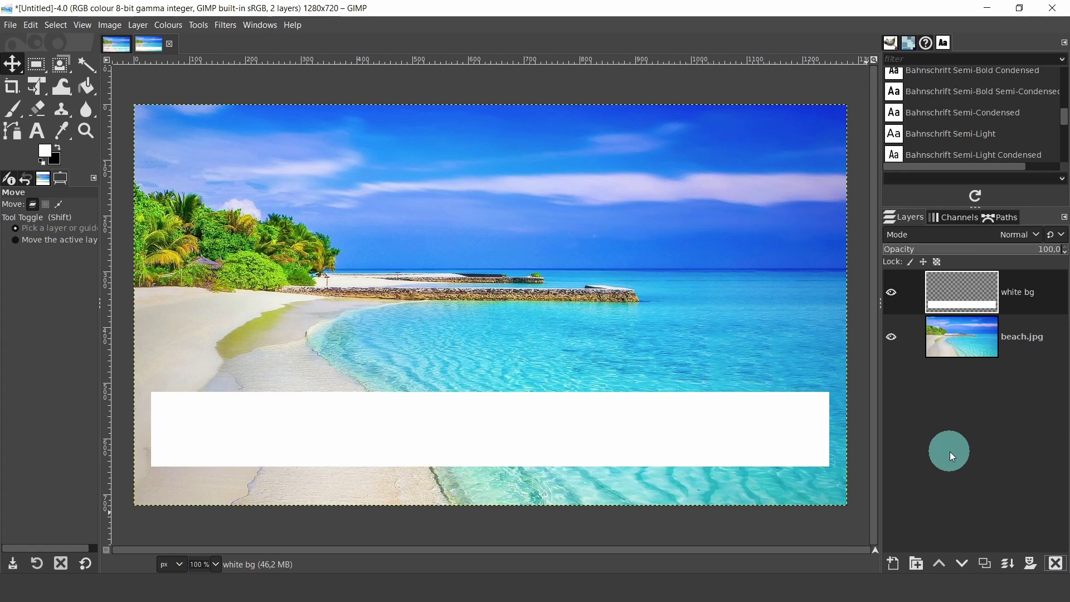
pyautogui.hotkey('ctrl', 'z')
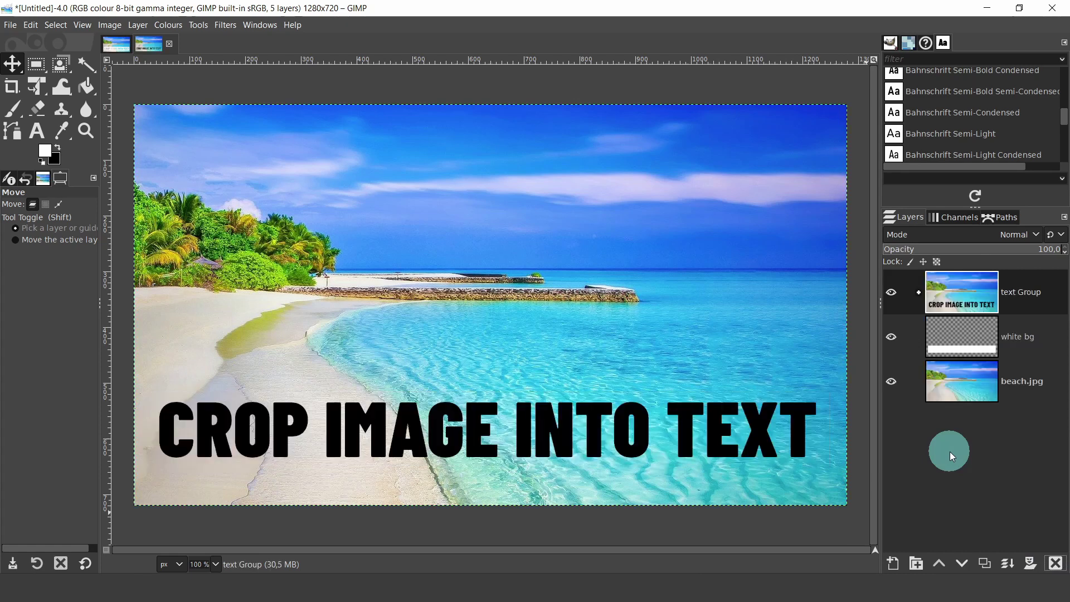
pyautogui.click(919, 294)
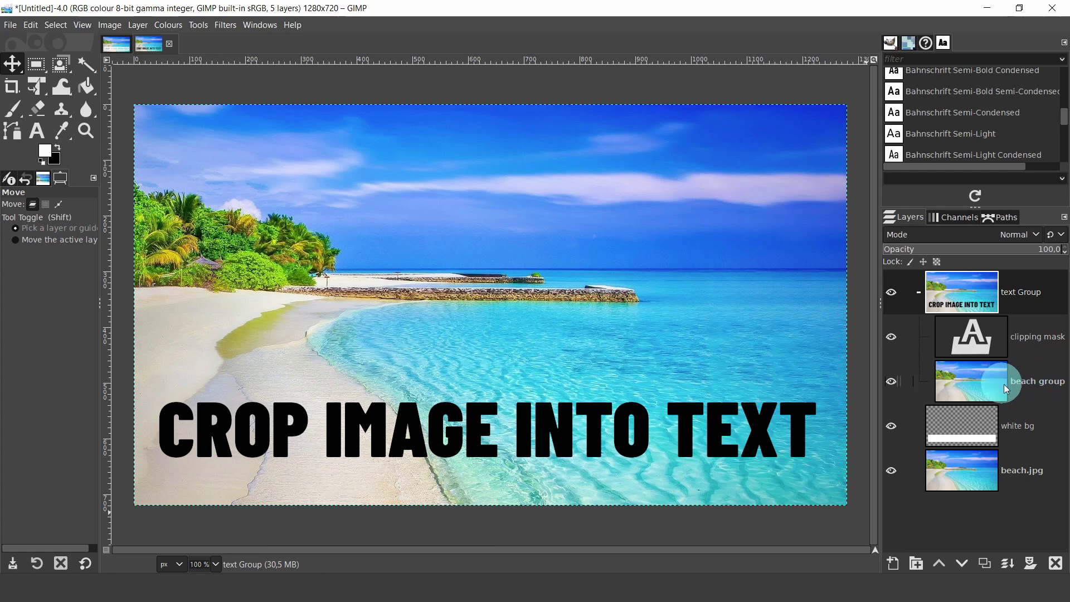
# Move beach group above clipping mask and set its composite mode to Intersection.
pyautogui.moveTo(1031, 383); pyautogui.dragTo(1007, 328)
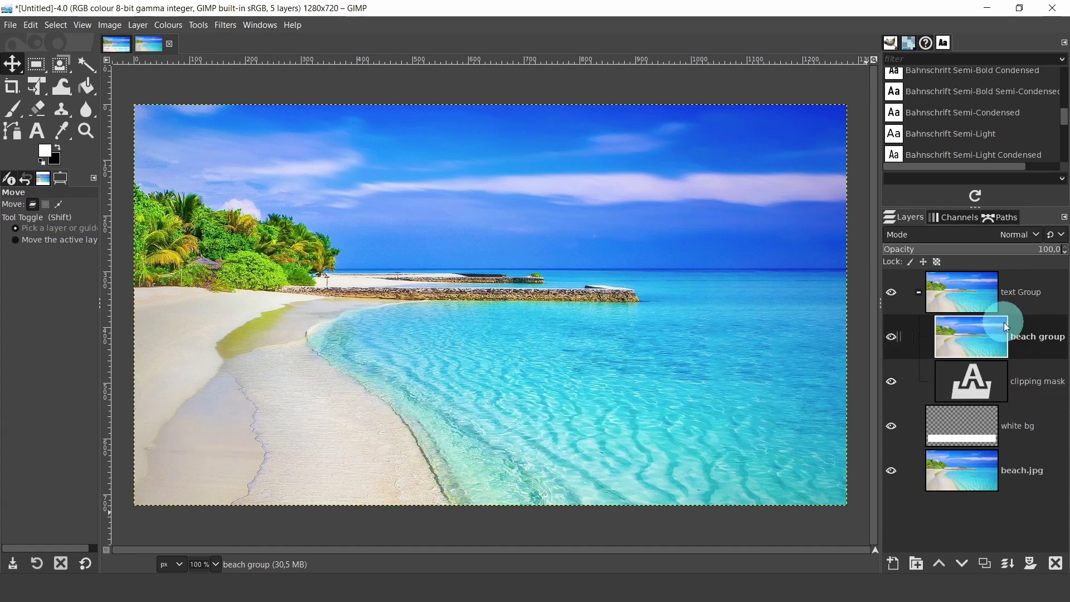
pyautogui.rightClick(1035, 337)
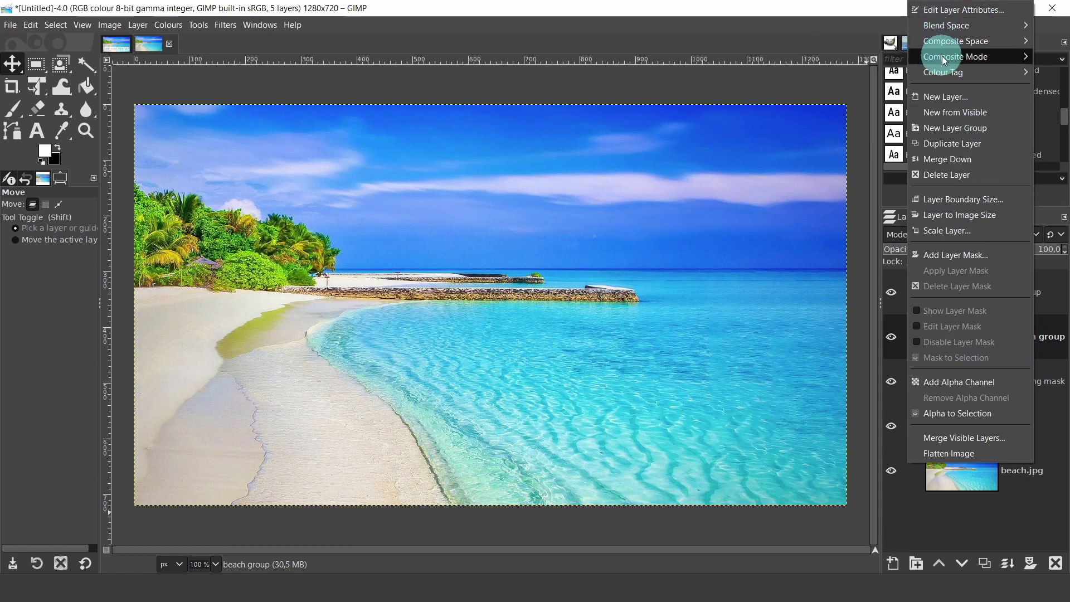
pyautogui.moveTo(941, 58)
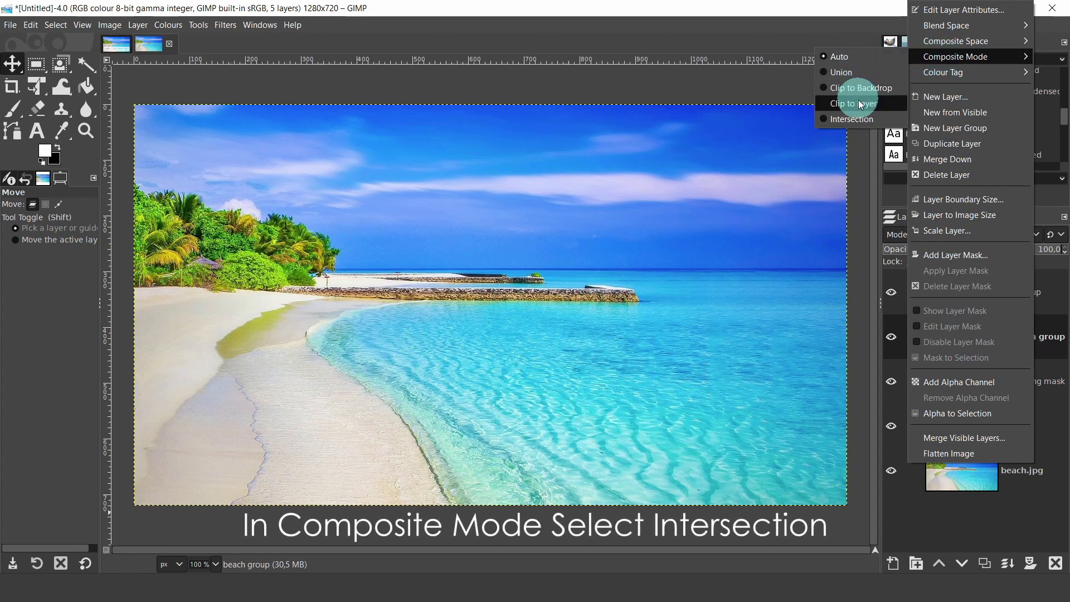
pyautogui.click(858, 118)
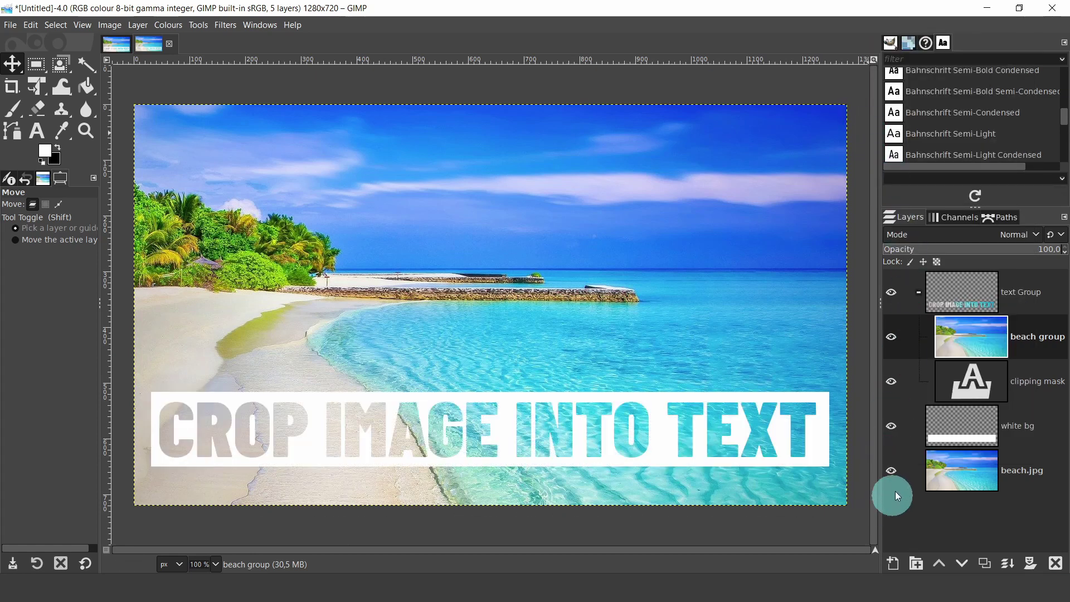
# Confirm Intersection as beach group's composite mode in Edit Layer Attributes and close the dialog.
pyautogui.doubleClick(965, 339)
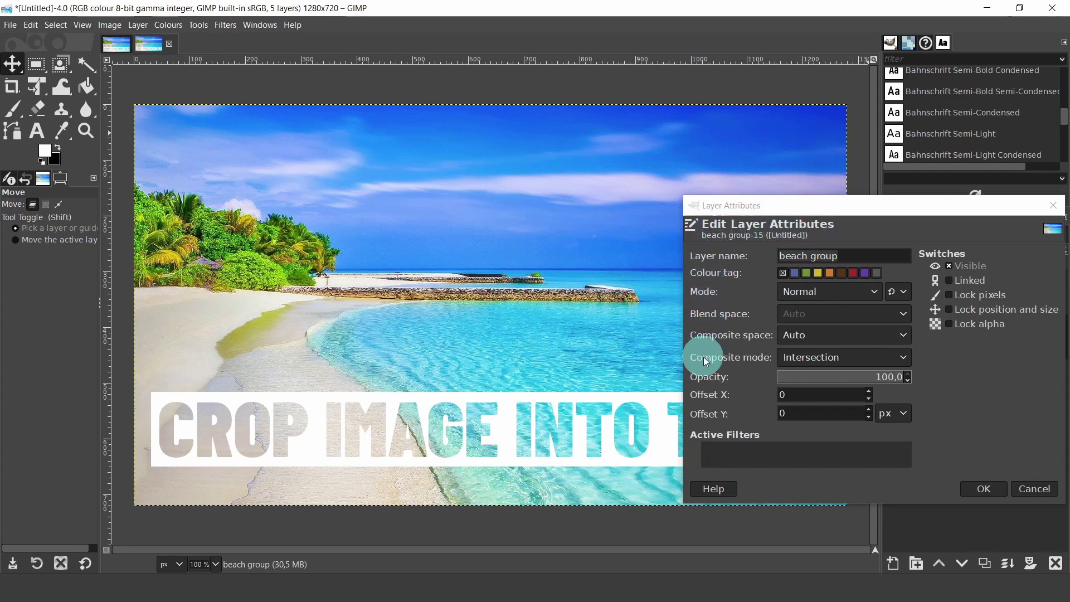
pyautogui.click(904, 358)
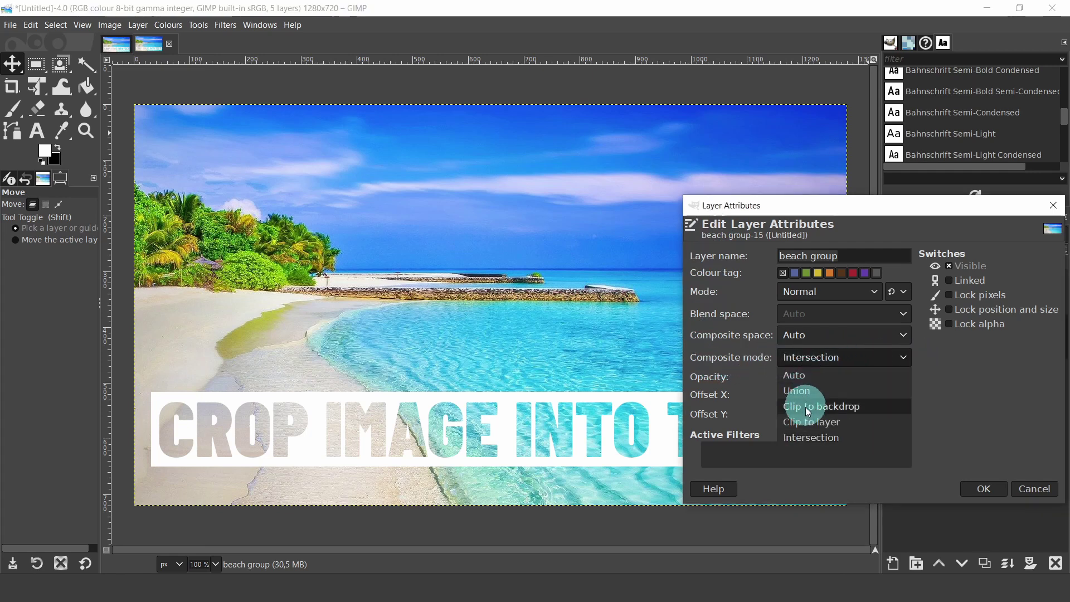
pyautogui.click(806, 438)
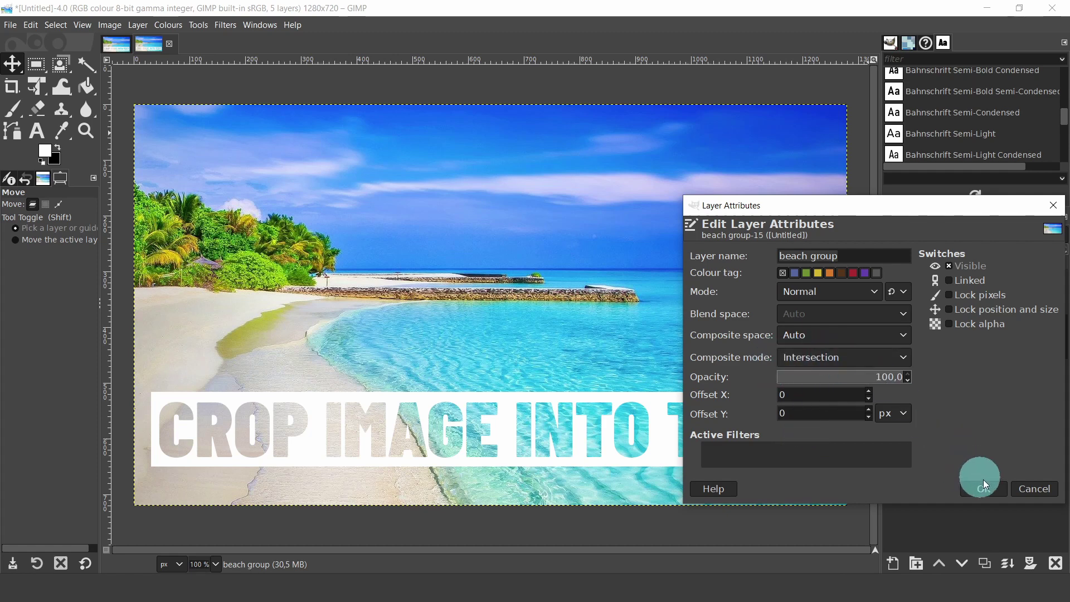
pyautogui.click(1054, 206)
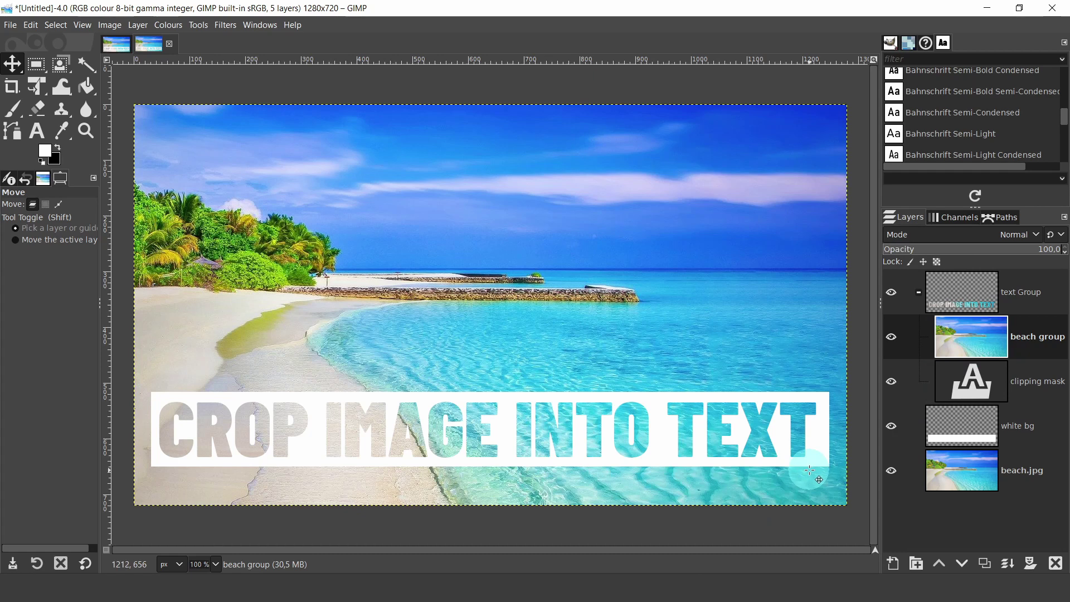
pyautogui.click(1041, 389)
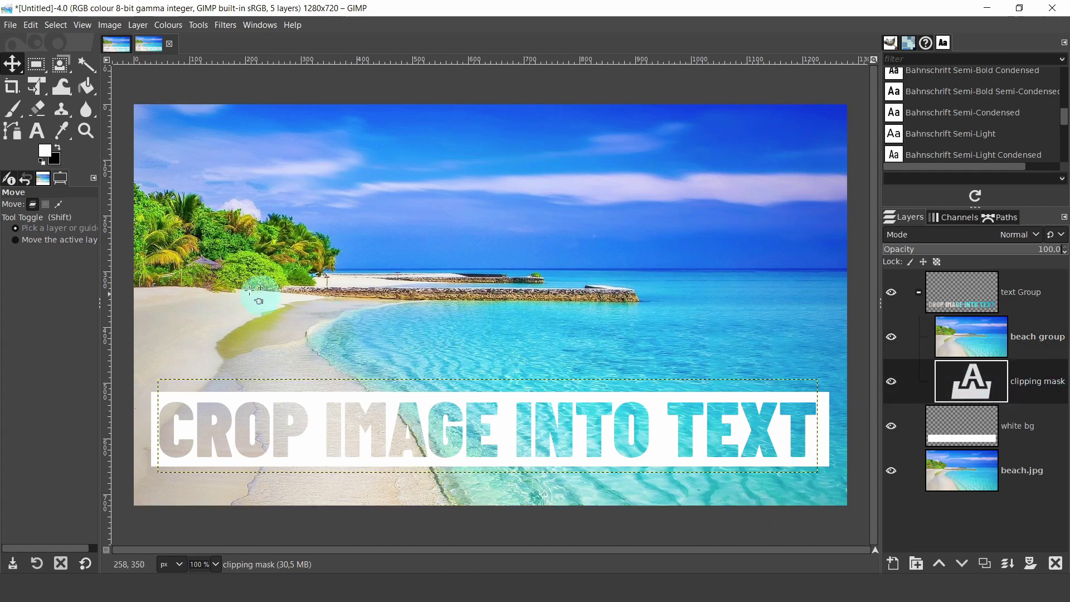
pyautogui.click(32, 130)
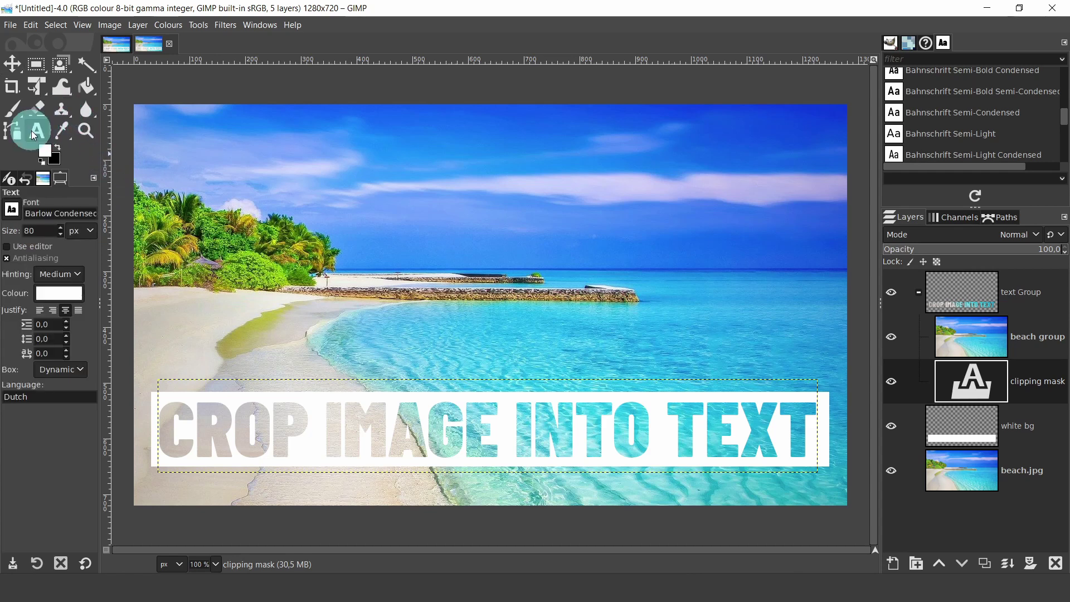
pyautogui.click(654, 447)
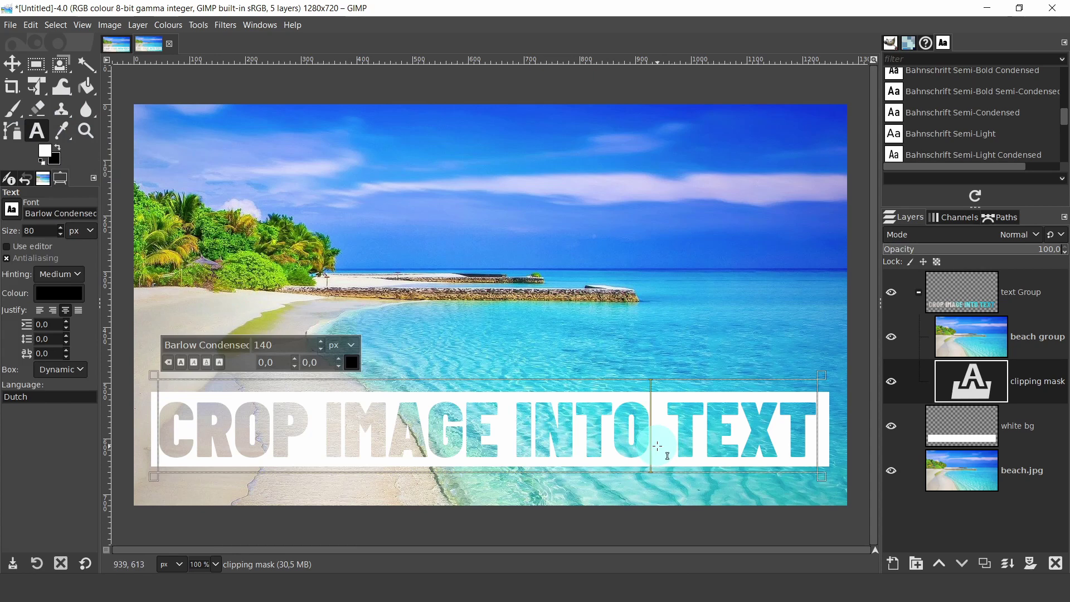
pyautogui.press('BackSpace')
pyautogui.press('BackSpace')
pyautogui.press('BackSpace')
pyautogui.press('BackSpace')
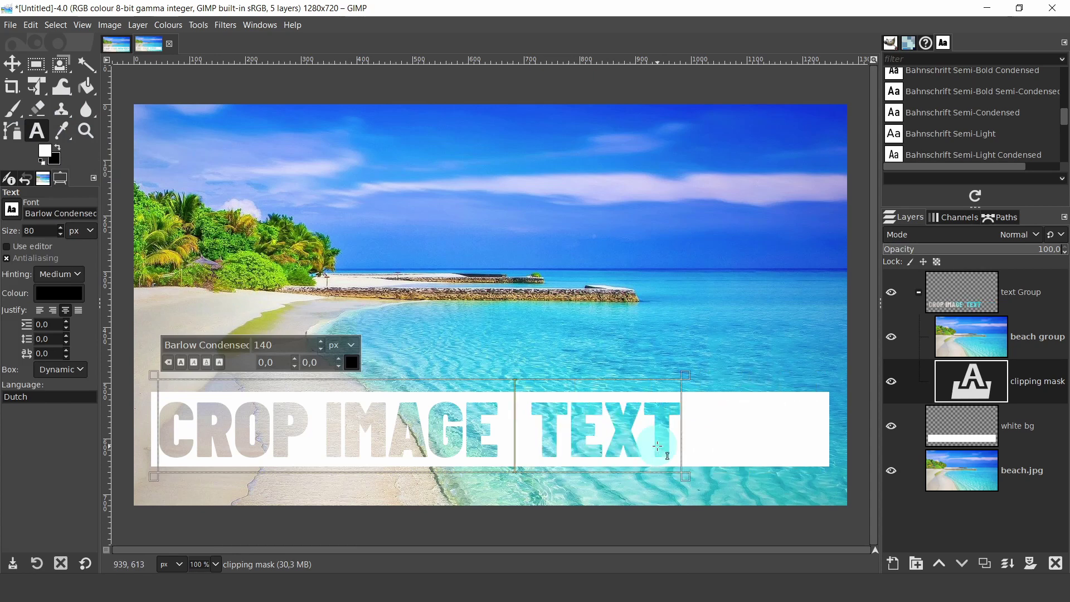
pyautogui.write('into')
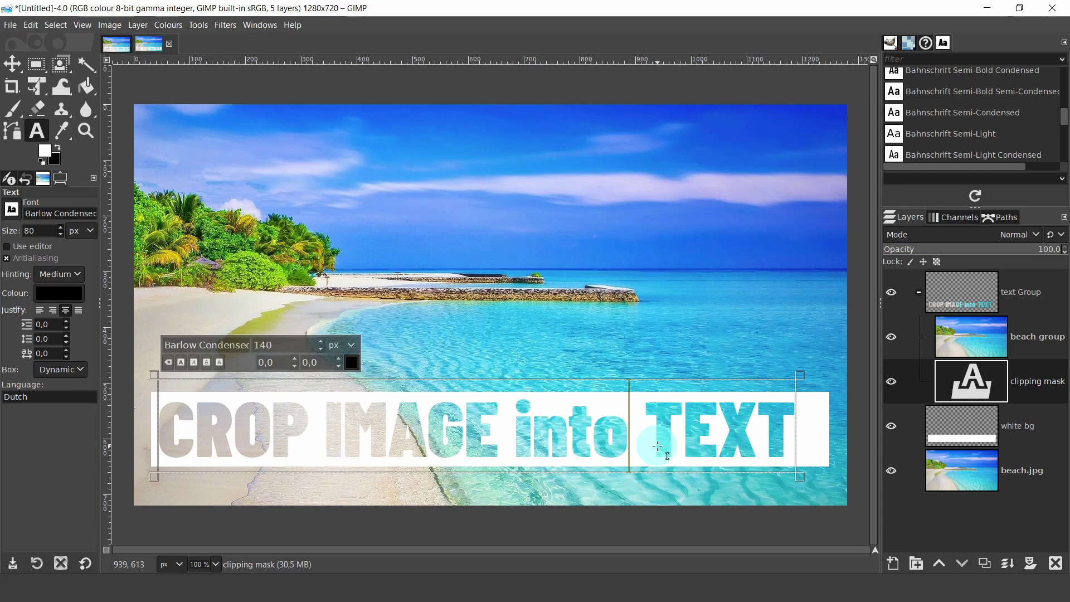
pyautogui.press('BackSpace')
pyautogui.press('BackSpace')
pyautogui.press('BackSpace')
pyautogui.press('BackSpace')
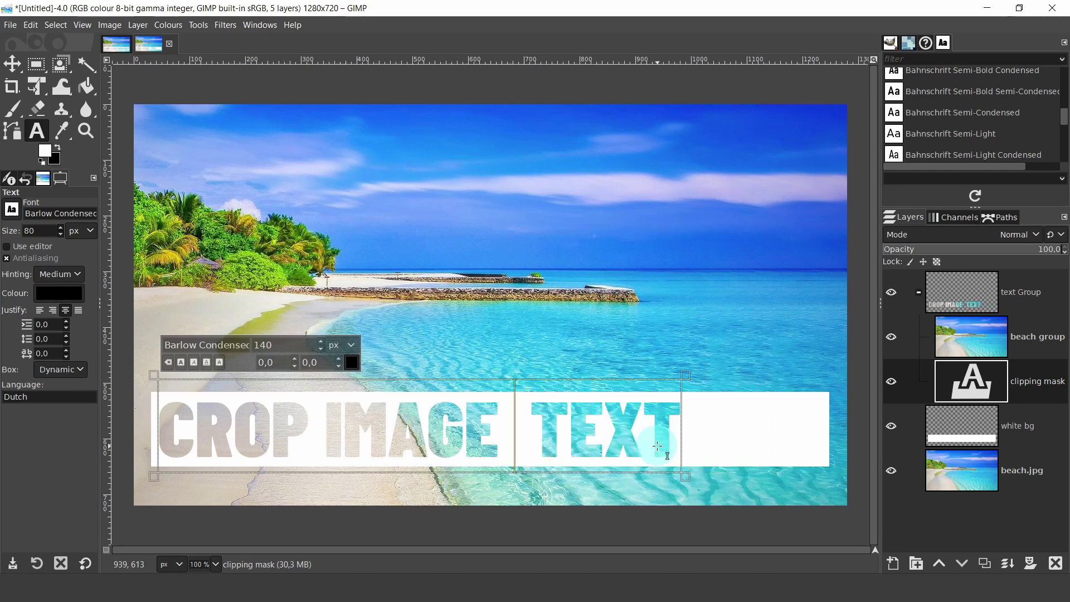
pyautogui.write('INTO')
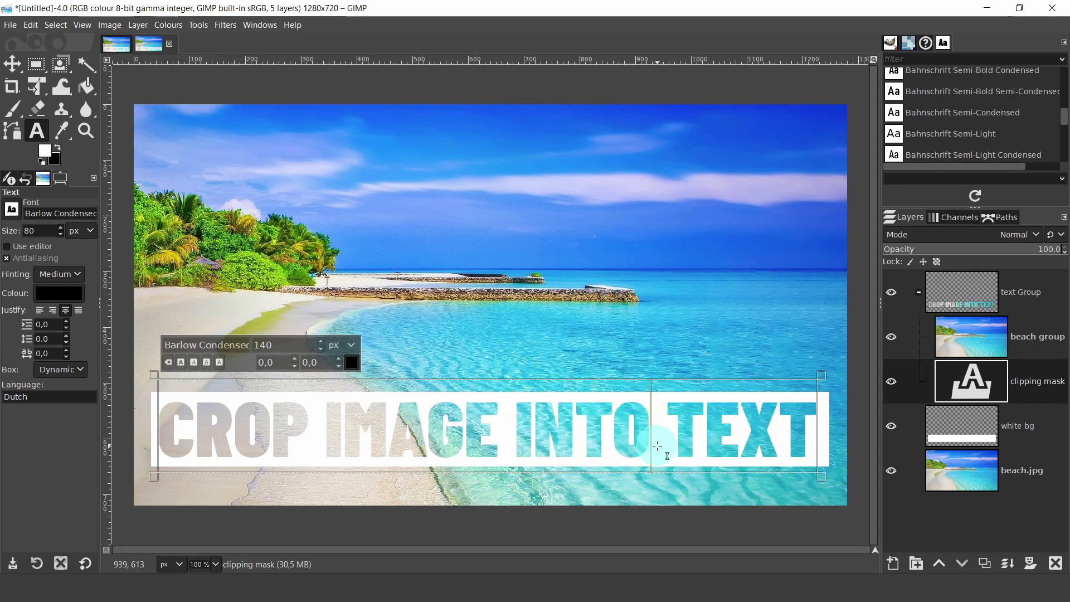
pyautogui.click(12, 64)
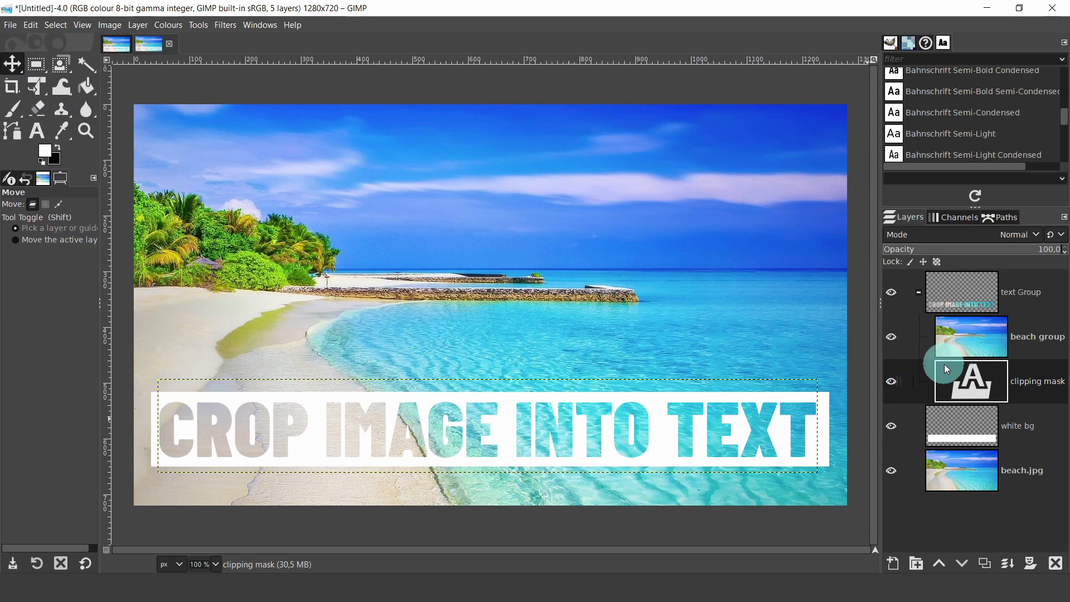
# Hide beach group and chain the clipping mask and white bg layers together.
pyautogui.click(1035, 335)
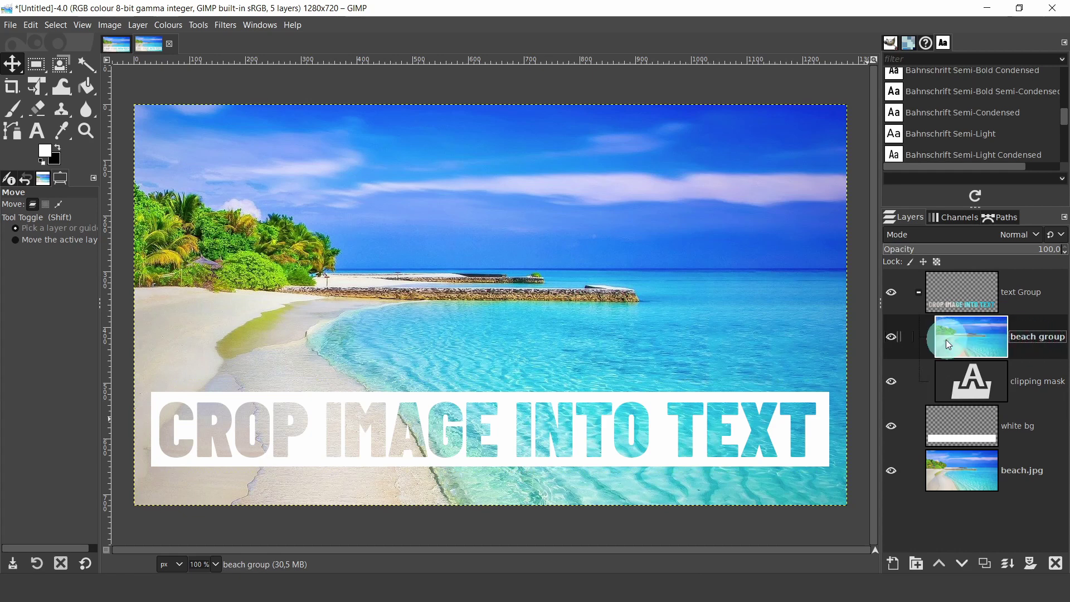
pyautogui.click(892, 337)
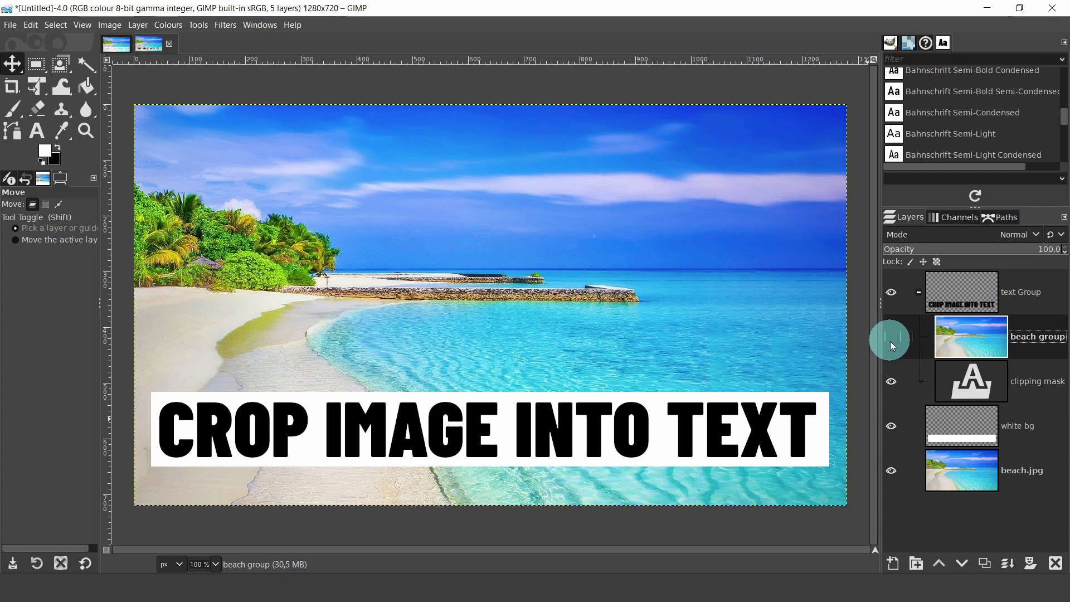
pyautogui.click(1041, 383)
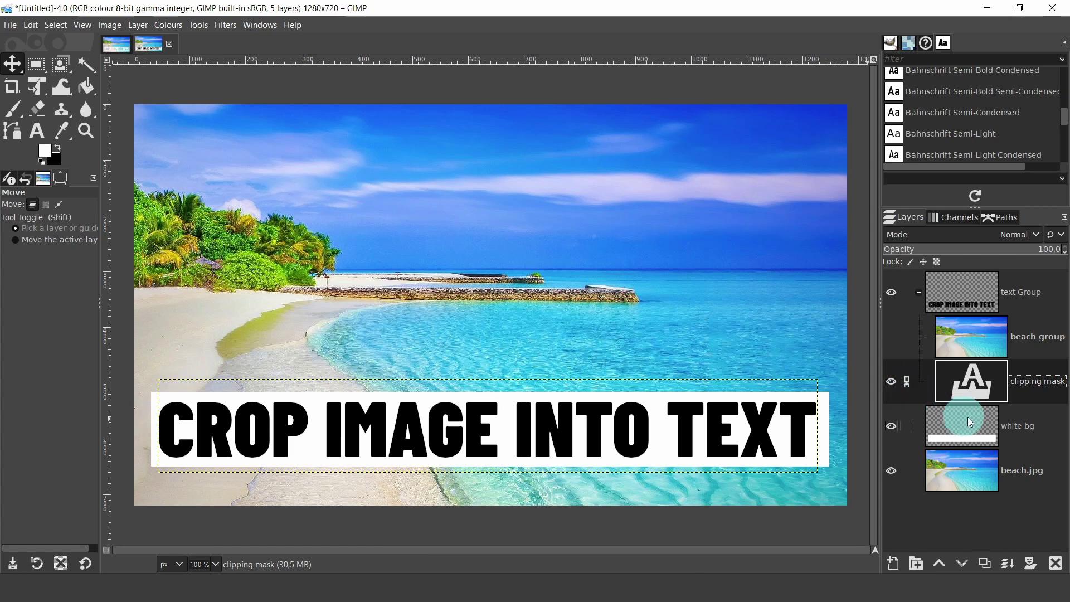
pyautogui.click(1018, 427)
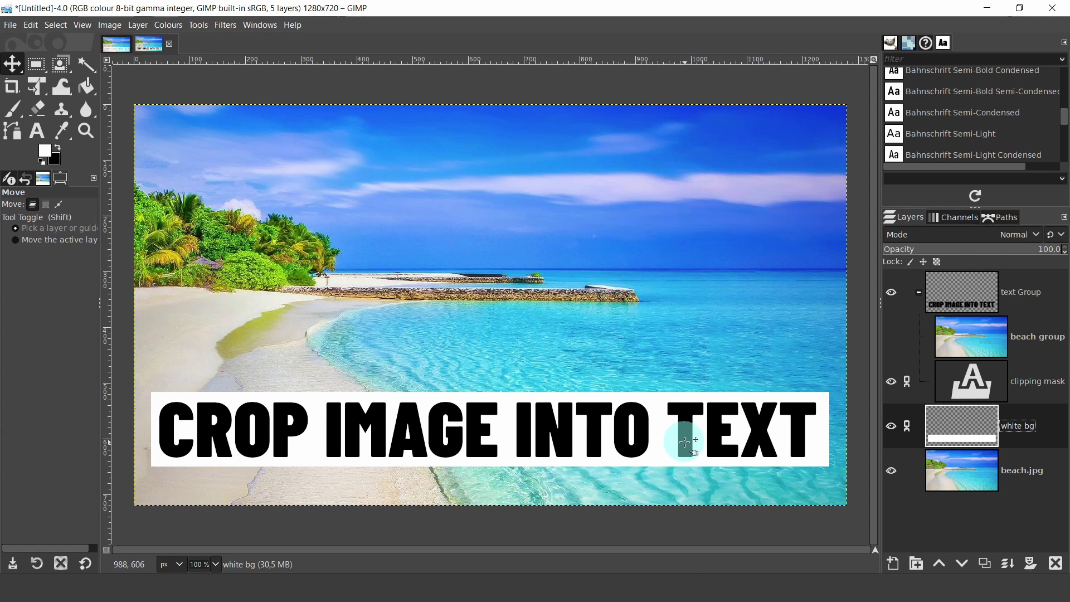
# Move the linked title and white band up, near the top, then back to the bottom, toggling beach group to compare.
pyautogui.moveTo(685, 441); pyautogui.dragTo(684, 303)
pyautogui.click(685, 303)
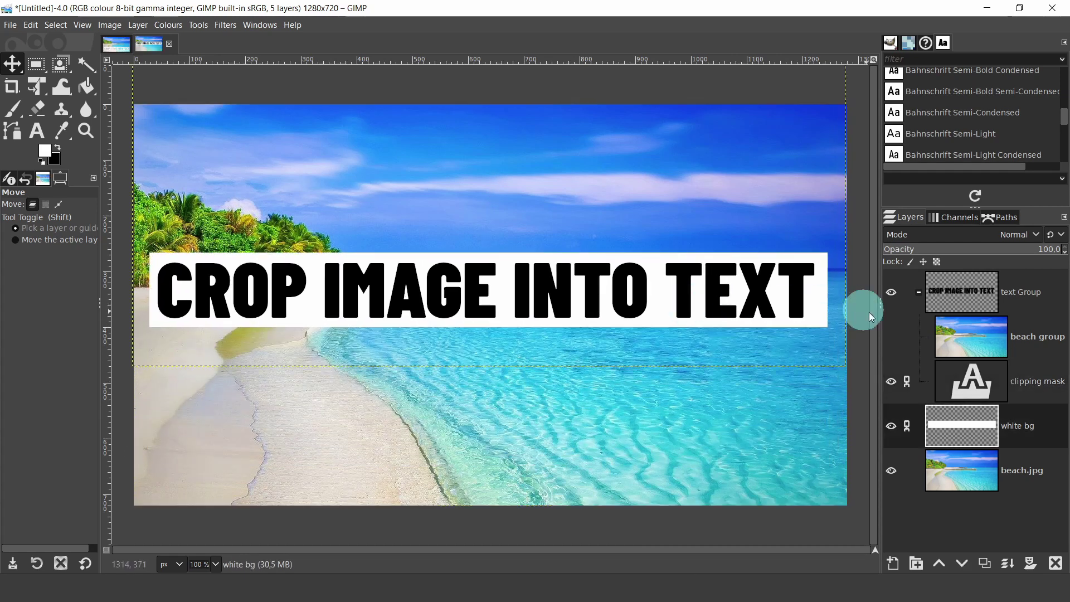
pyautogui.click(892, 338)
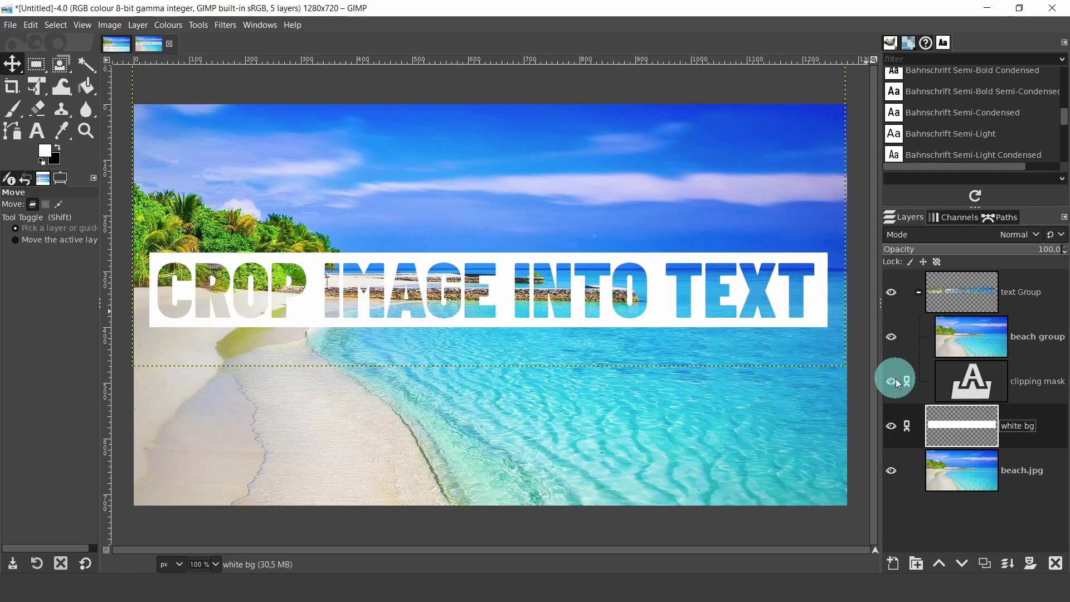
pyautogui.click(892, 336)
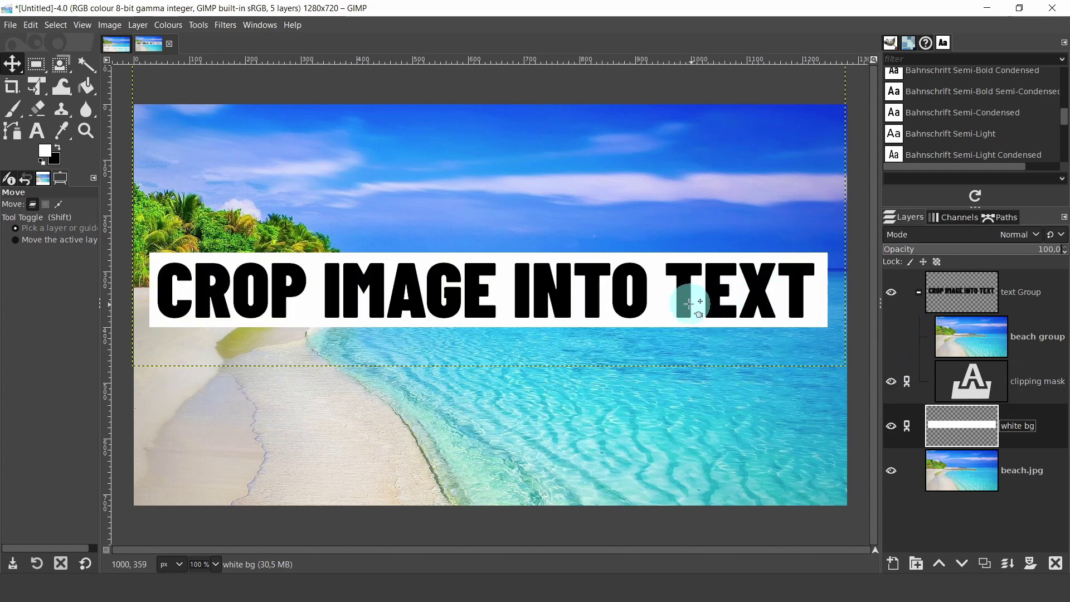
pyautogui.moveTo(685, 304); pyautogui.dragTo(686, 181)
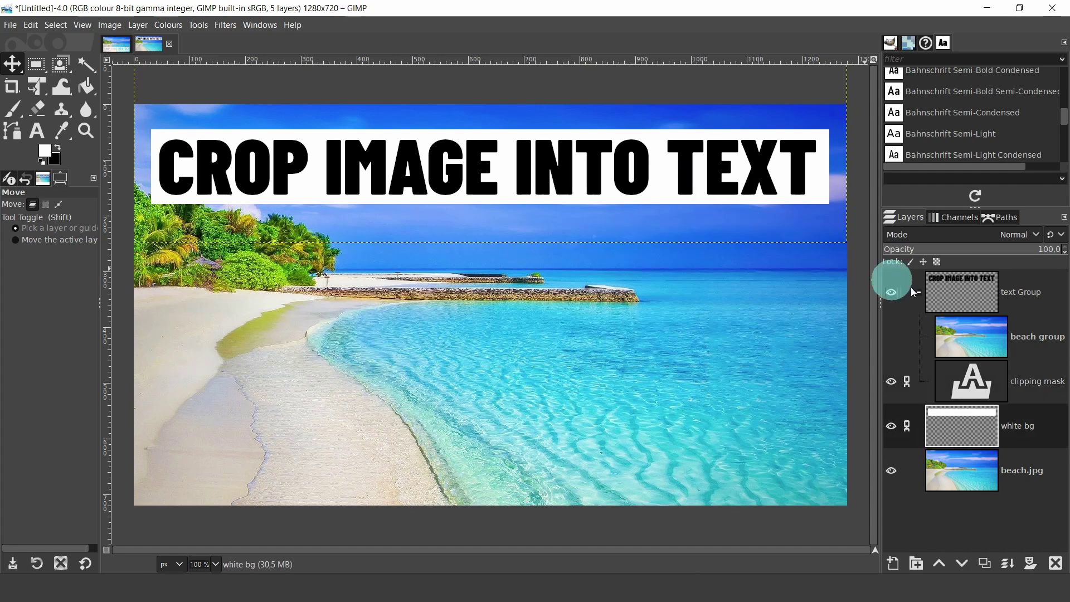
pyautogui.click(891, 336)
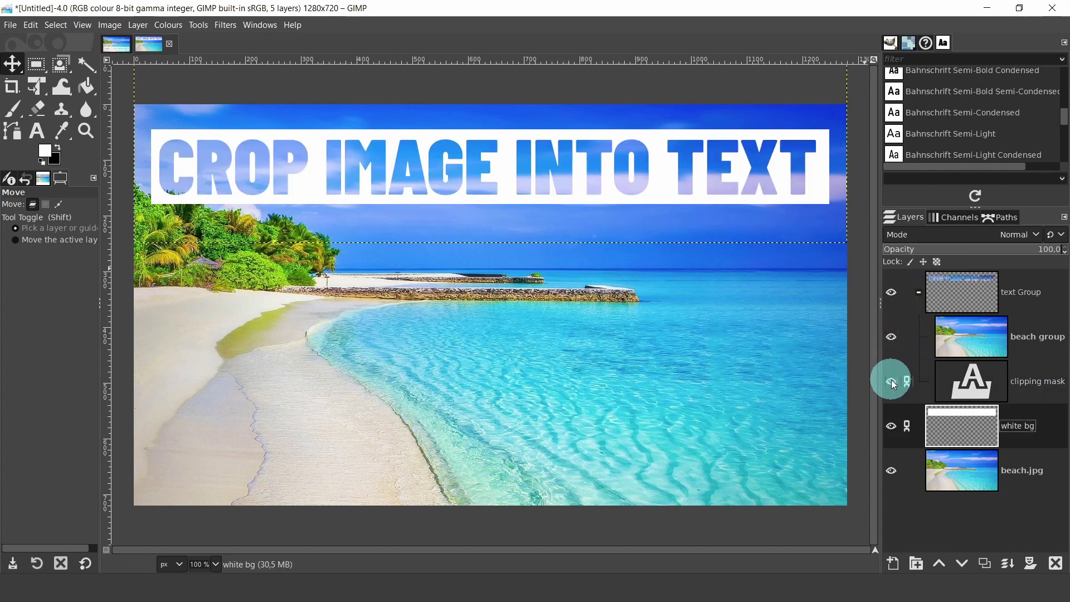
pyautogui.click(891, 338)
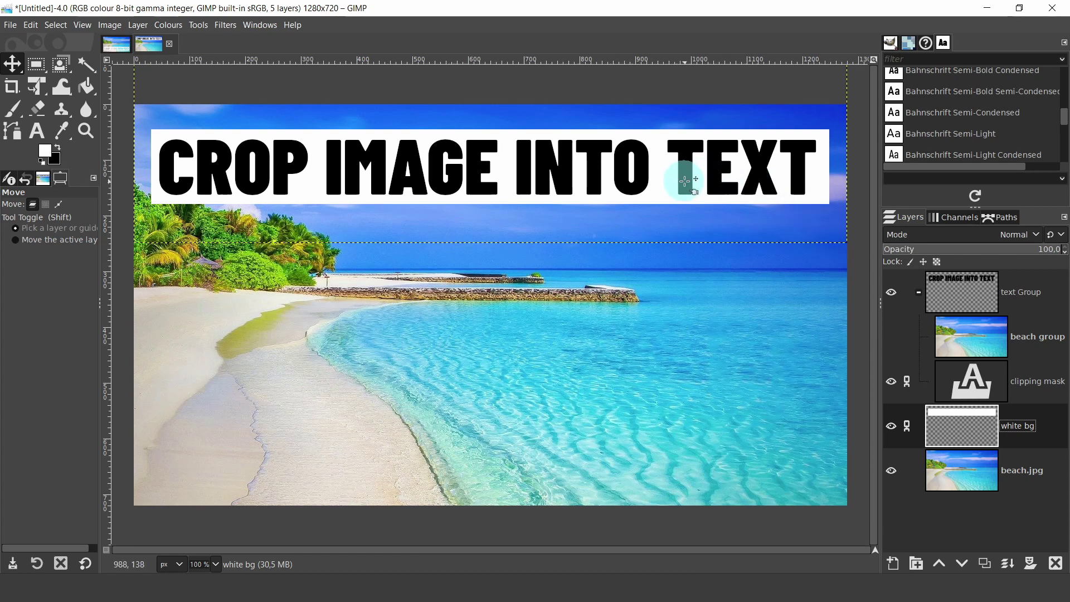
pyautogui.moveTo(686, 184); pyautogui.dragTo(685, 440)
pyautogui.click(891, 337)
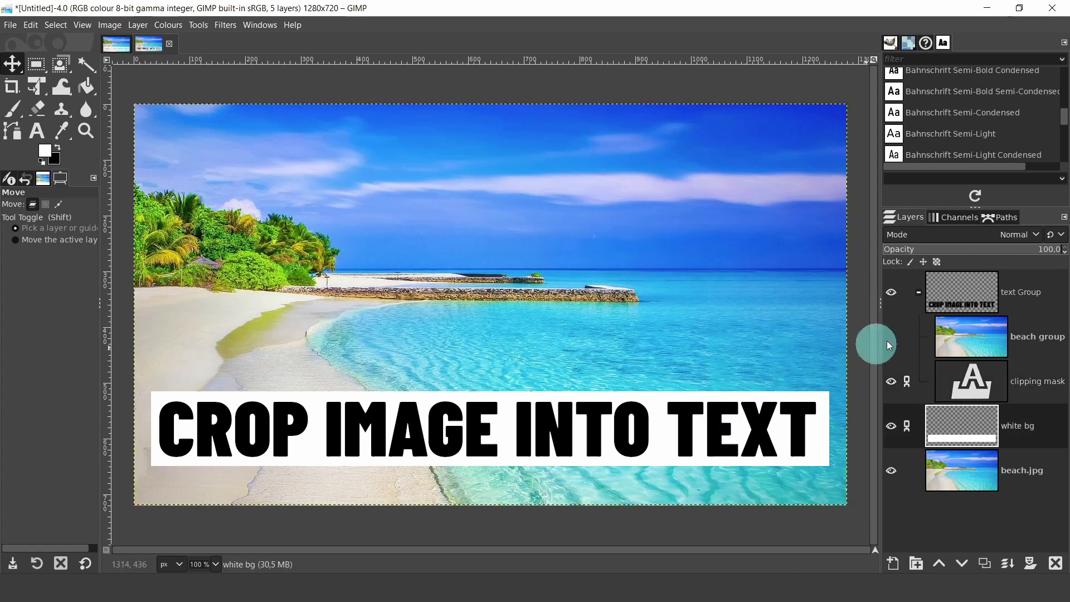
pyautogui.click(890, 337)
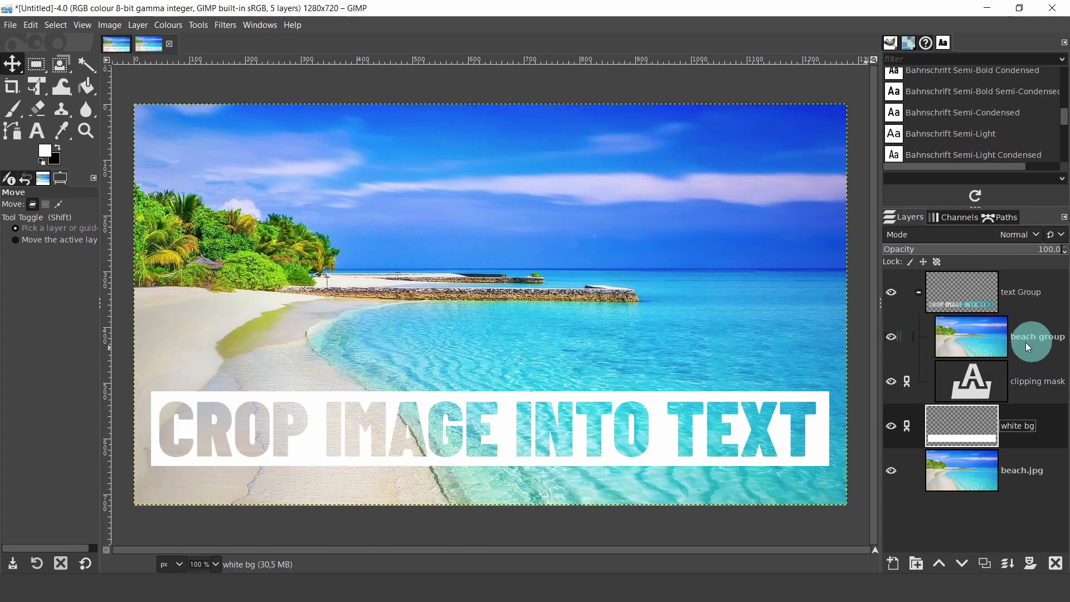
# Unlink the clipping mask and expand white bg to the full 1280×720 image size.
pyautogui.click(892, 383)
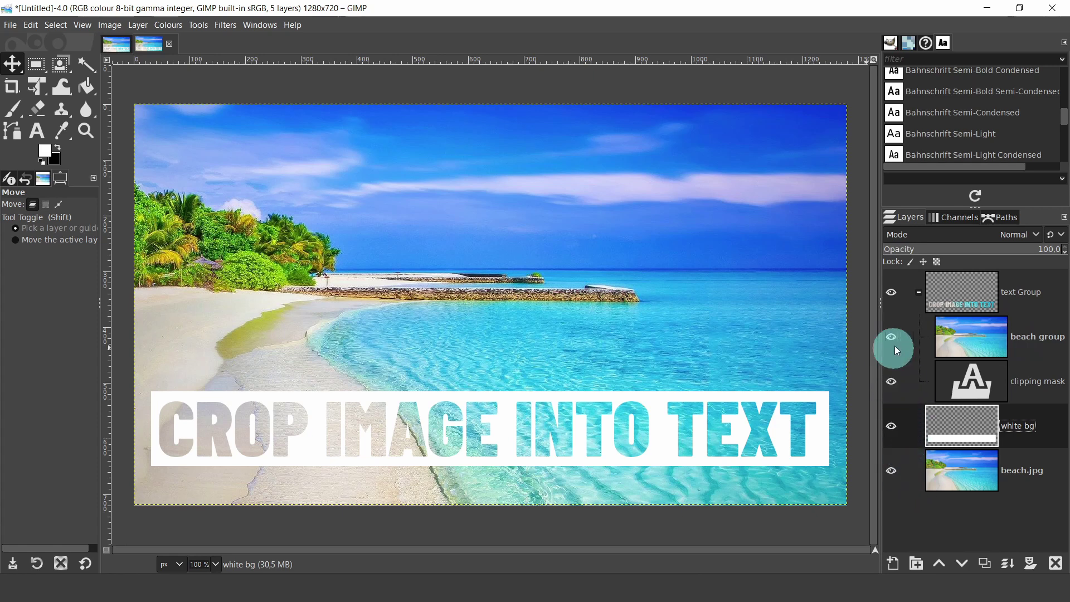
pyautogui.click(1031, 440)
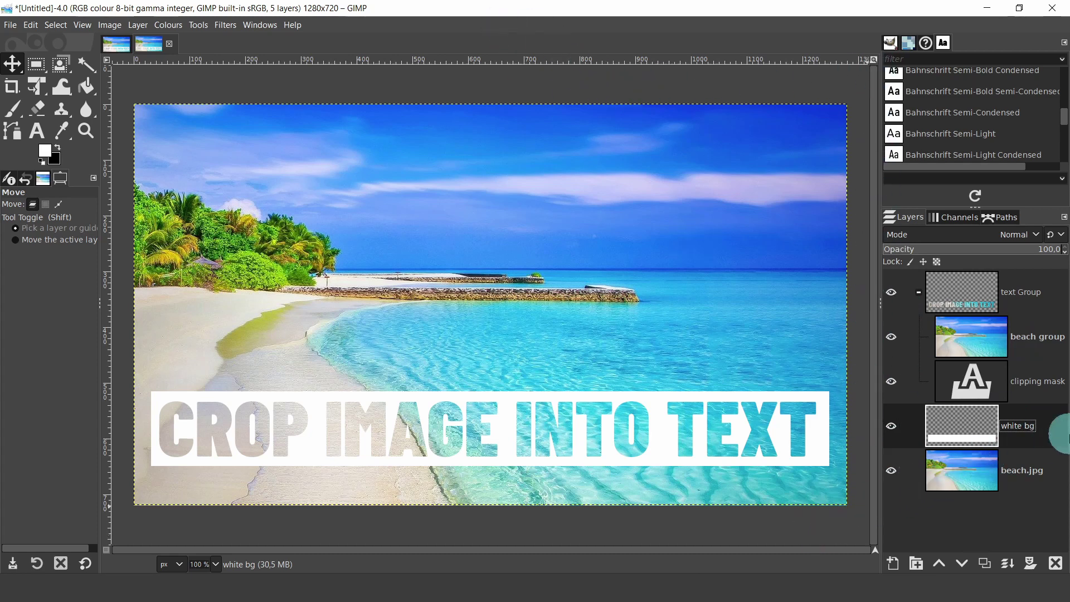
pyautogui.rightClick(1036, 428)
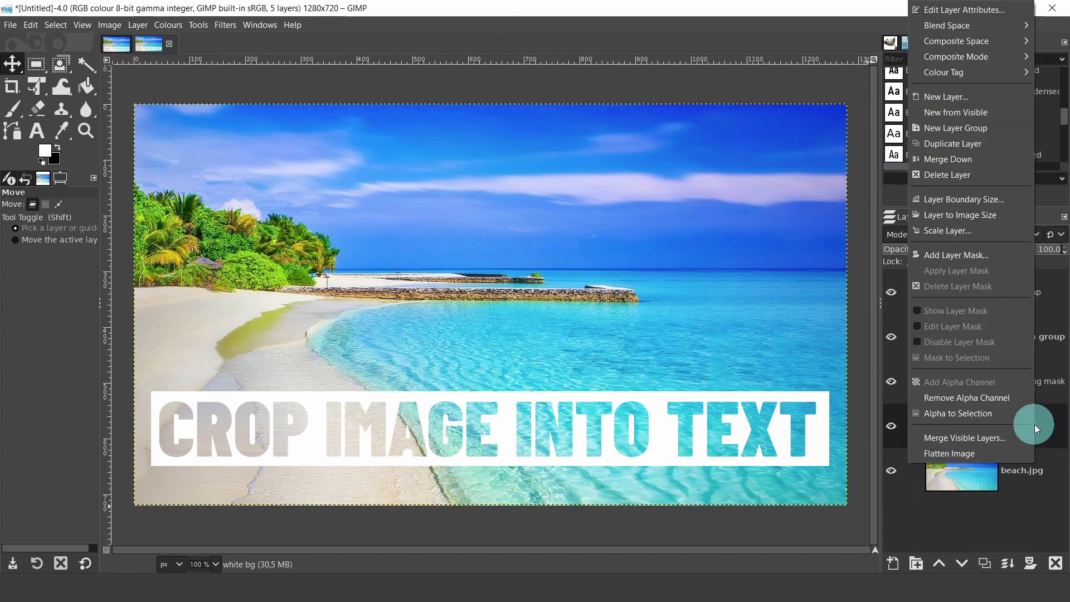
pyautogui.click(981, 215)
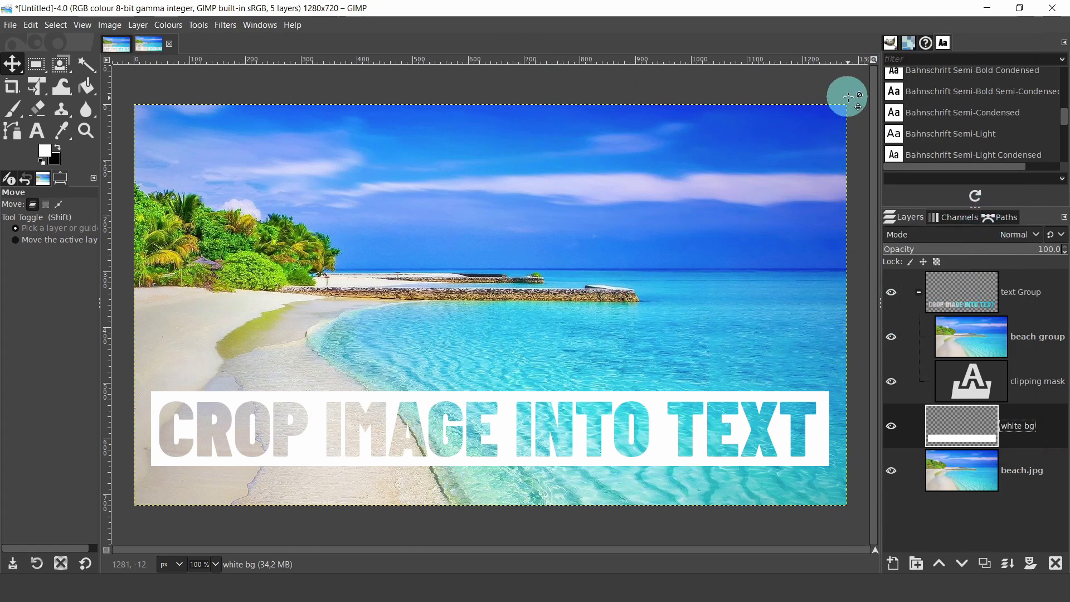